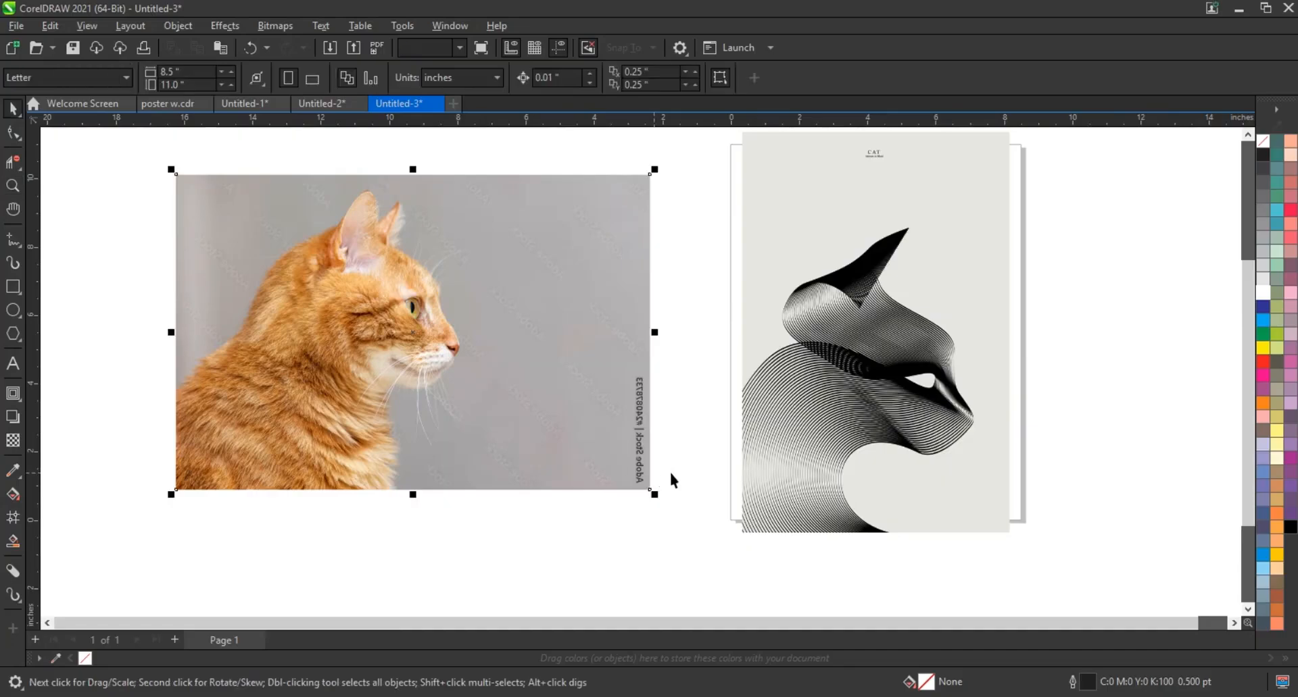
Step: Crop the empty background off the right side of the cat photo and move the photo beside the poster artwork
click(16, 133)
drag(674, 462, 481, 489)
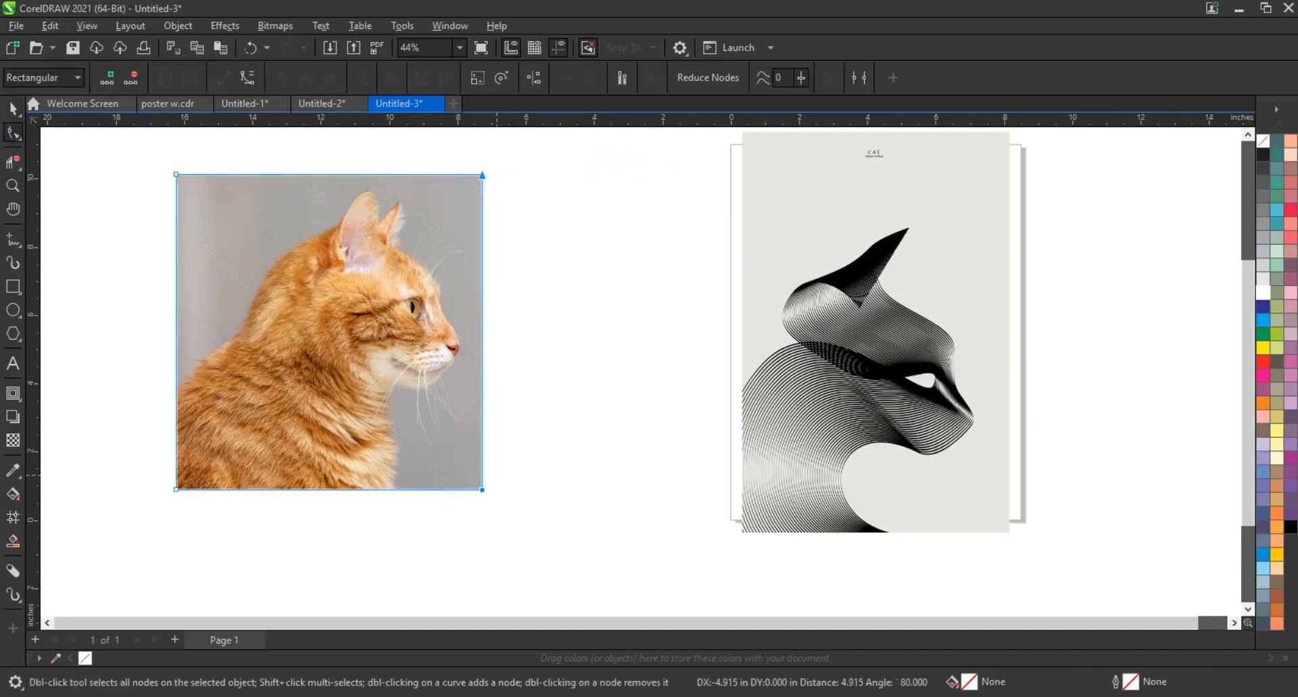
key(space)
drag(494, 407, 625, 441)
click(246, 347)
Step: Set the document's default graphic outline to 4 pt width and black C100 M100 Y100 K100
click(13, 187)
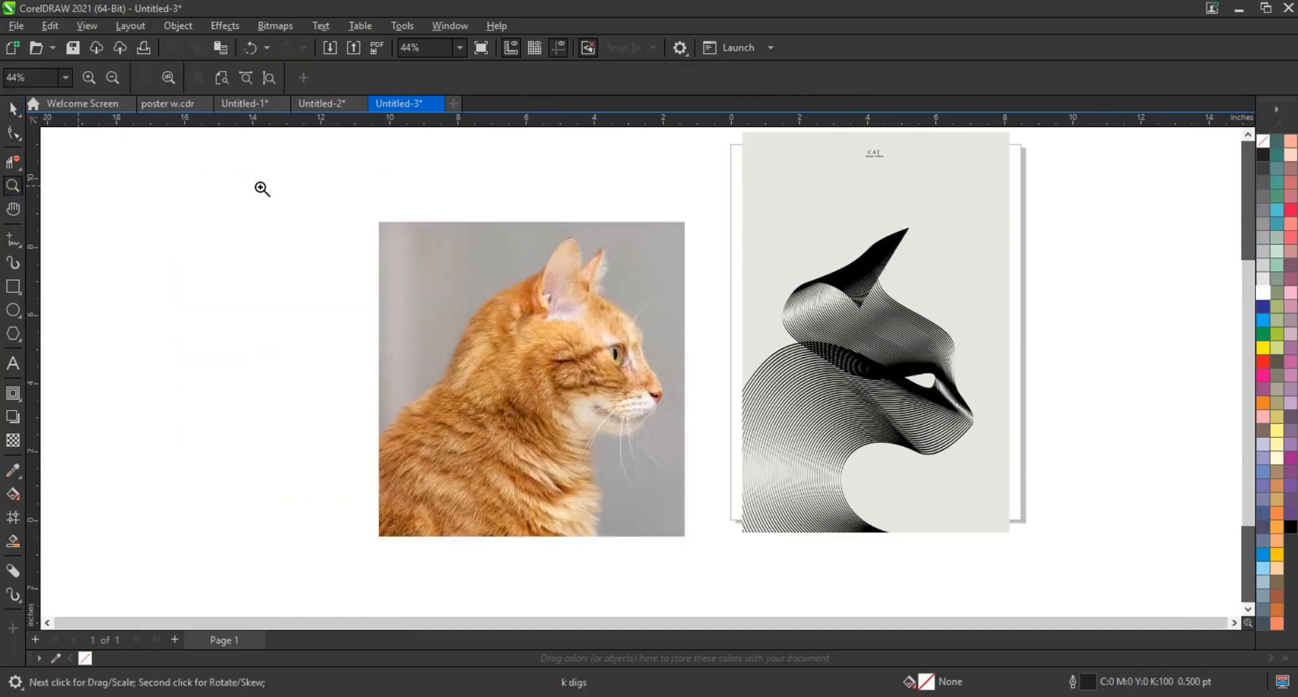
drag(260, 181, 646, 438)
drag(1042, 558, 1052, 557)
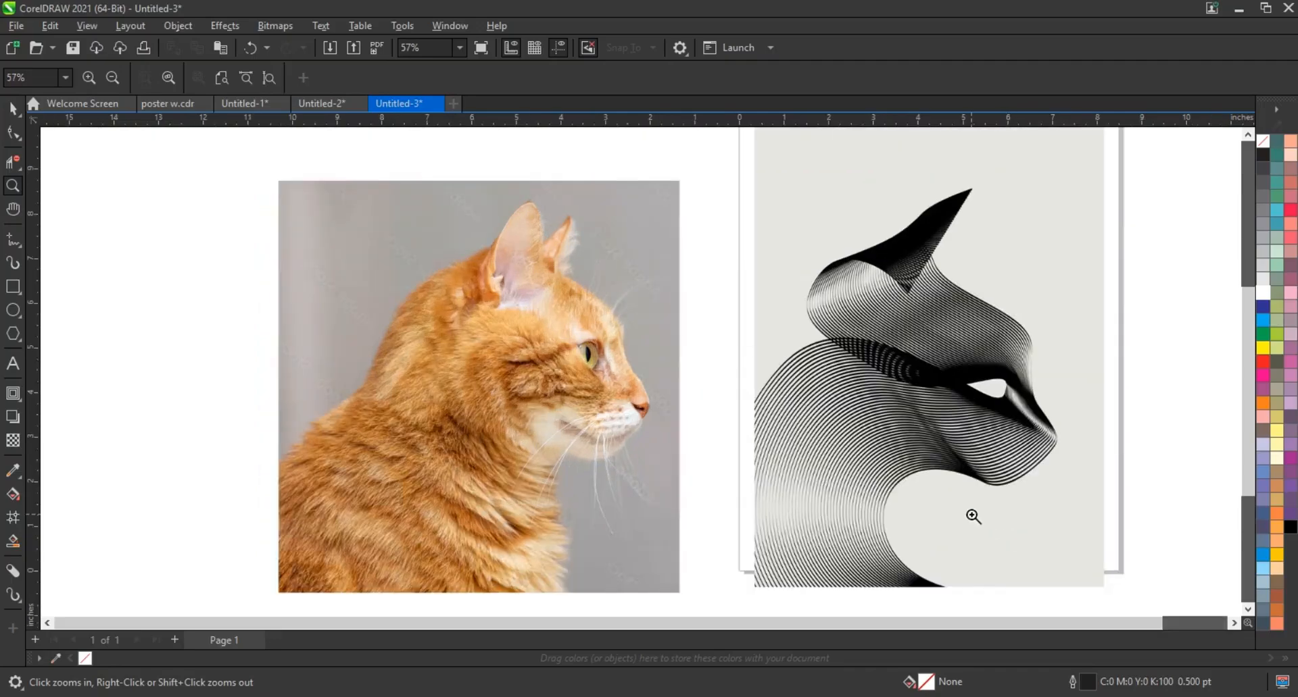
click(14, 239)
click(508, 77)
click(489, 188)
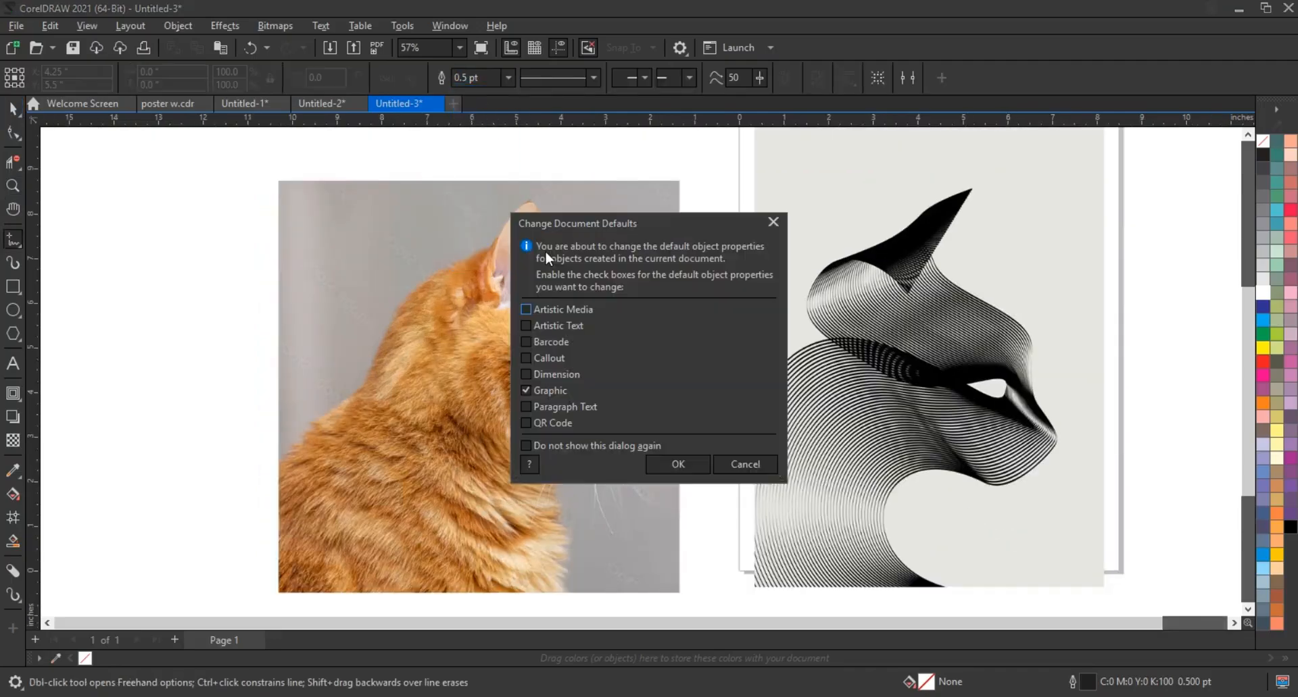
click(662, 466)
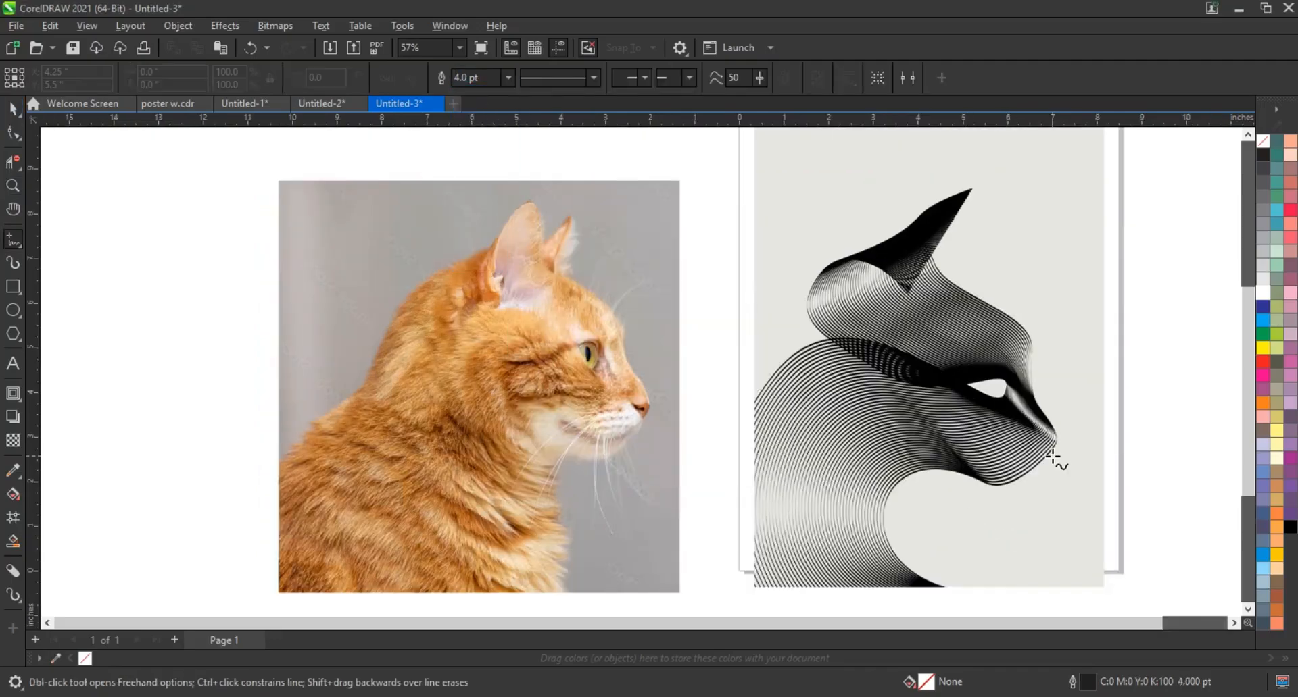
right_click(1290, 528)
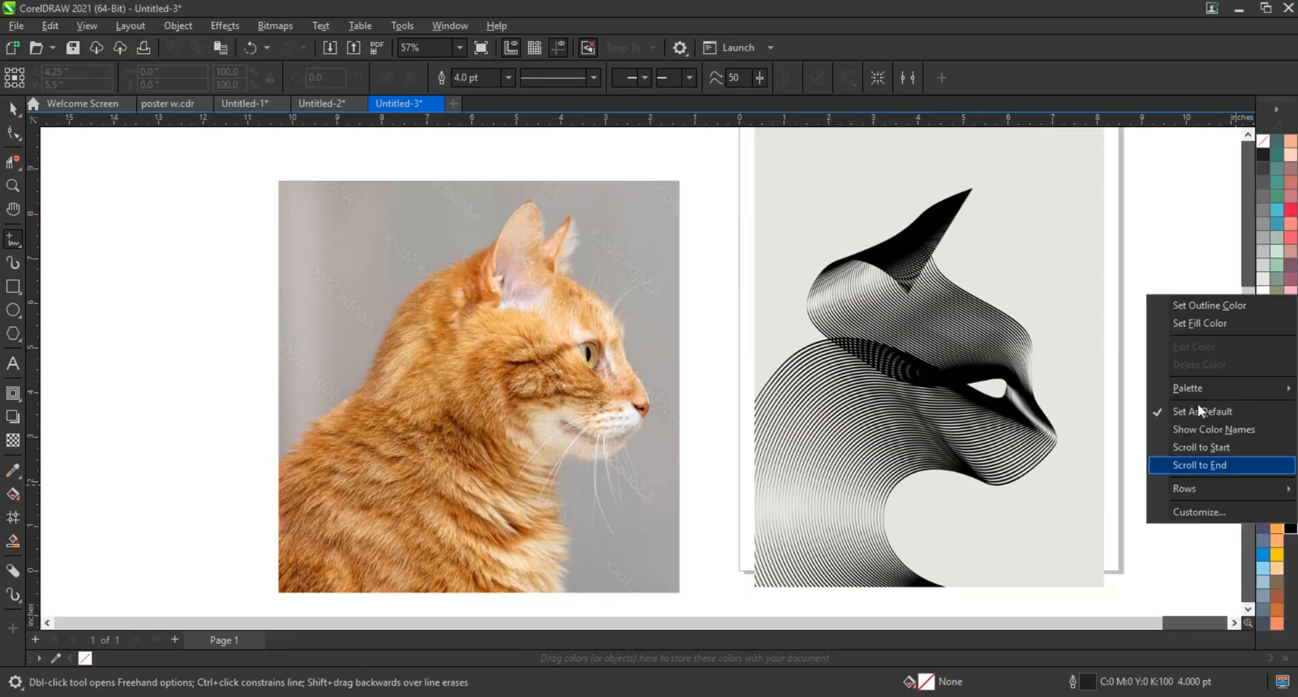
click(1182, 302)
click(661, 463)
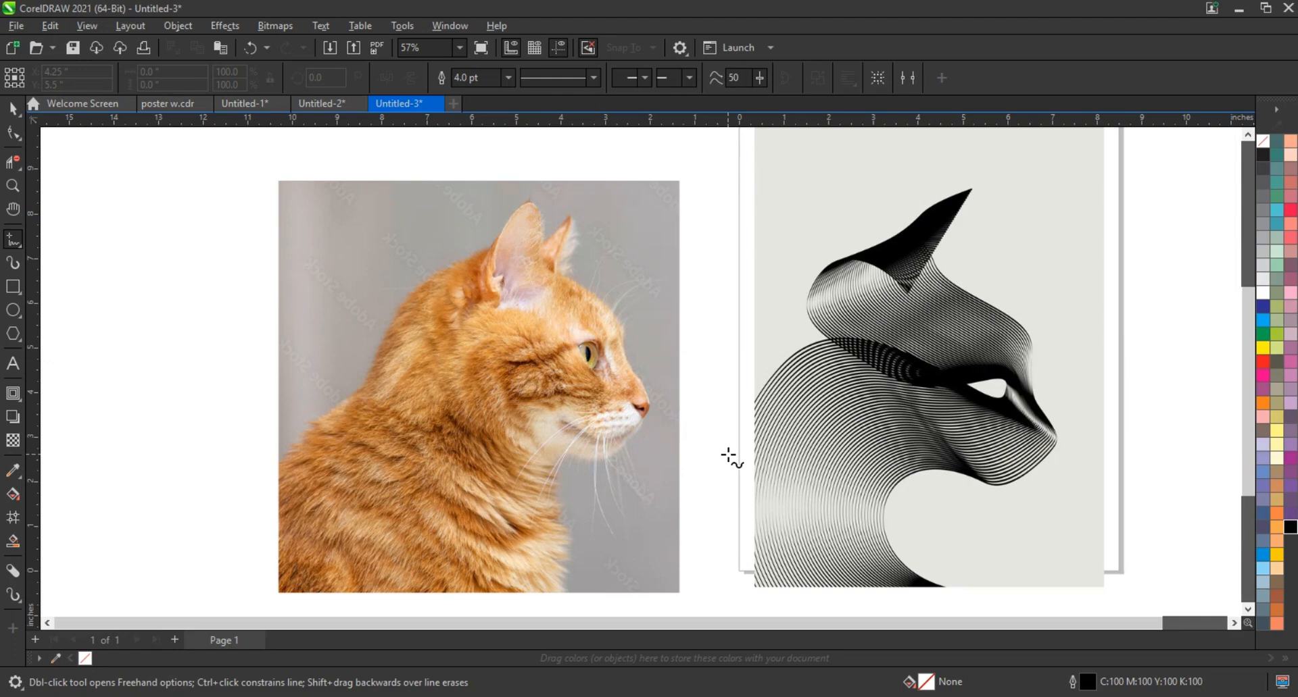
Step: Draw a four-segment line about 0.93 by 9.06 in from the photo's bottom edge past the chin, nose bridge and forehead to its top
click(623, 593)
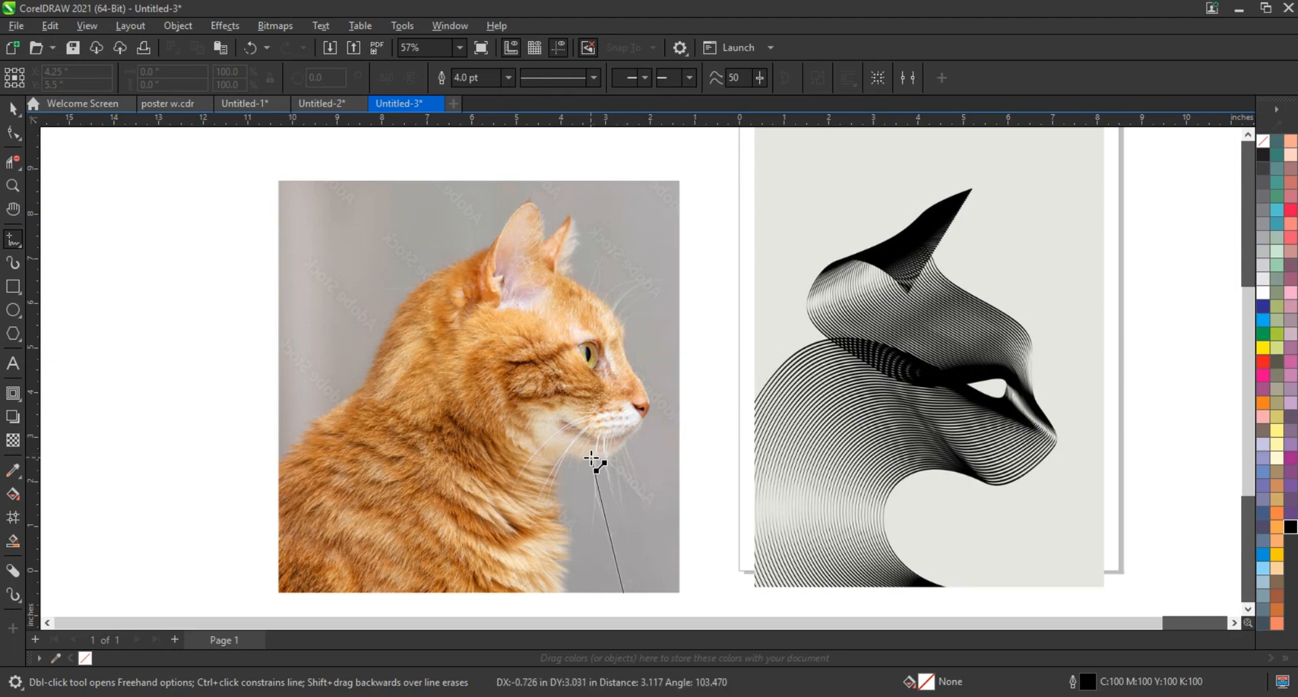
click(592, 458)
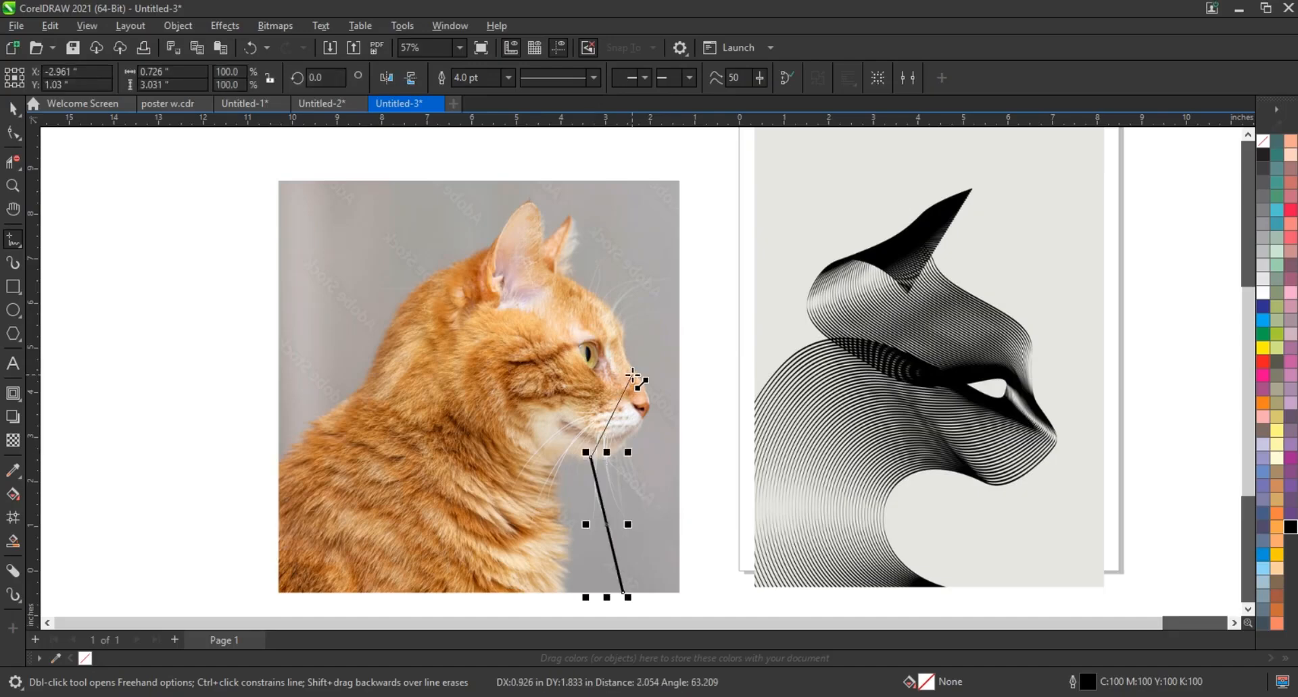
click(633, 373)
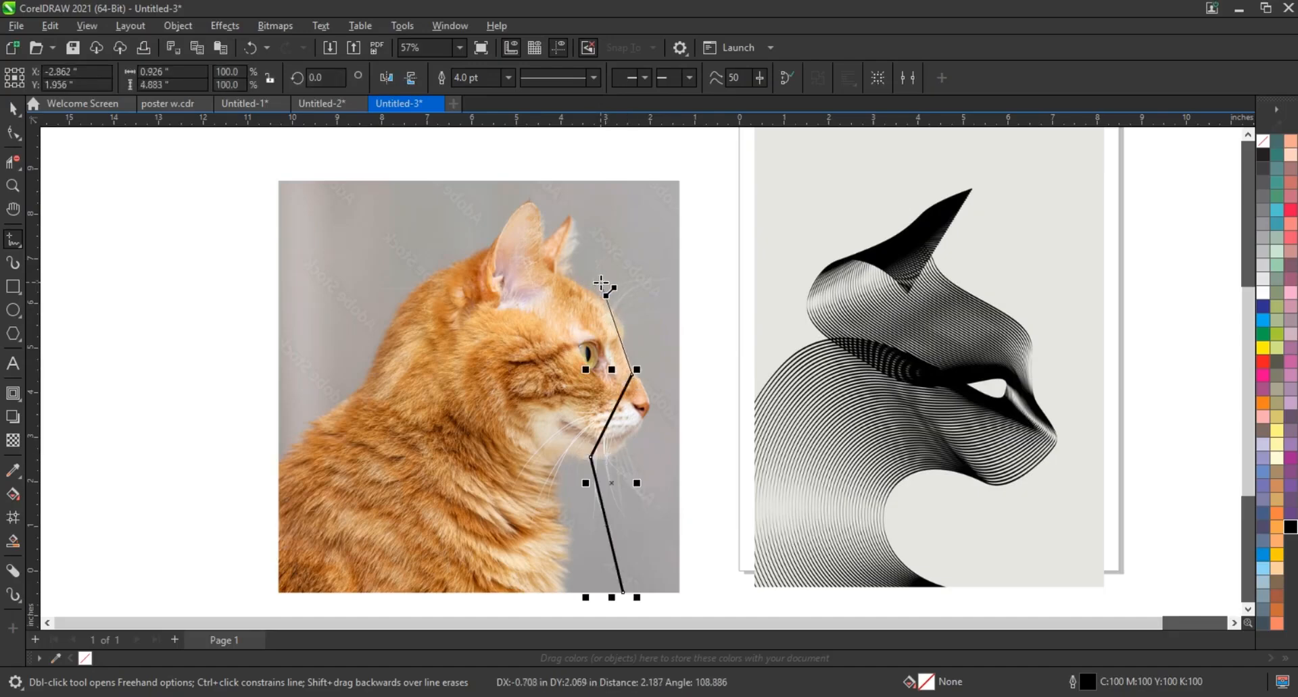
click(600, 297)
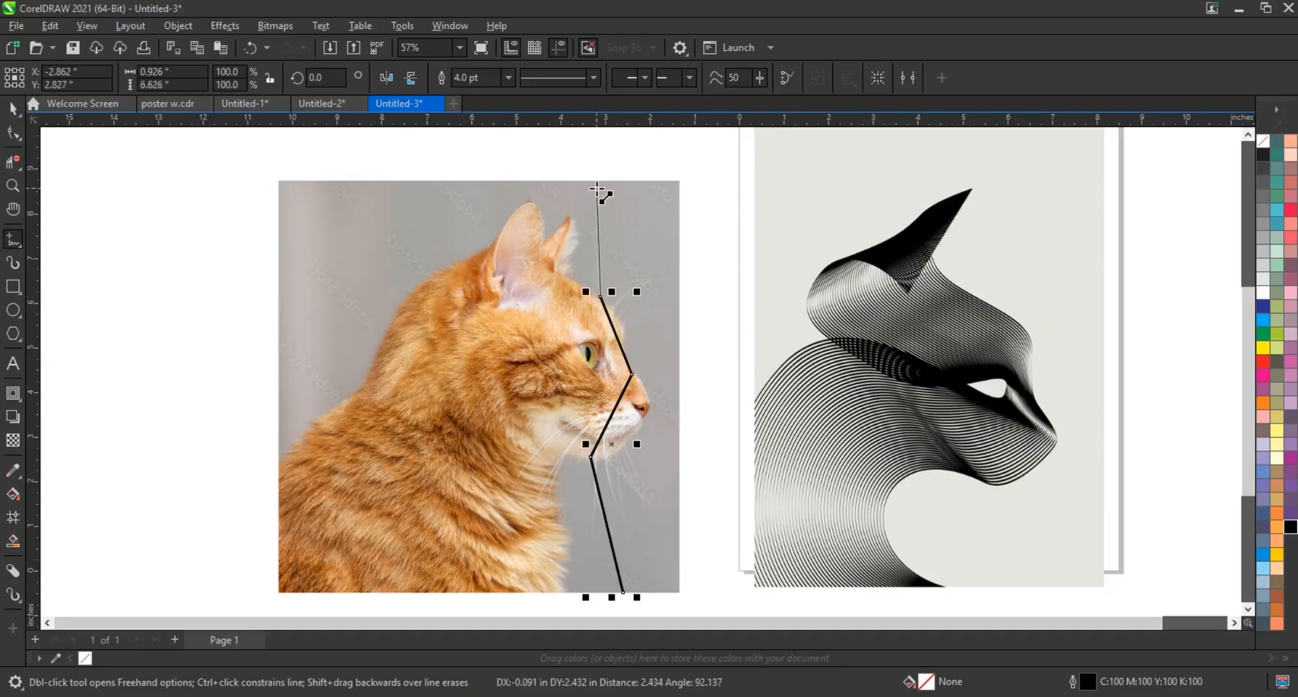
double_click(596, 189)
Step: Convert the profile line's segments to curves and bend the lowest one into a round arc from chin to photo bottom
key(F10)
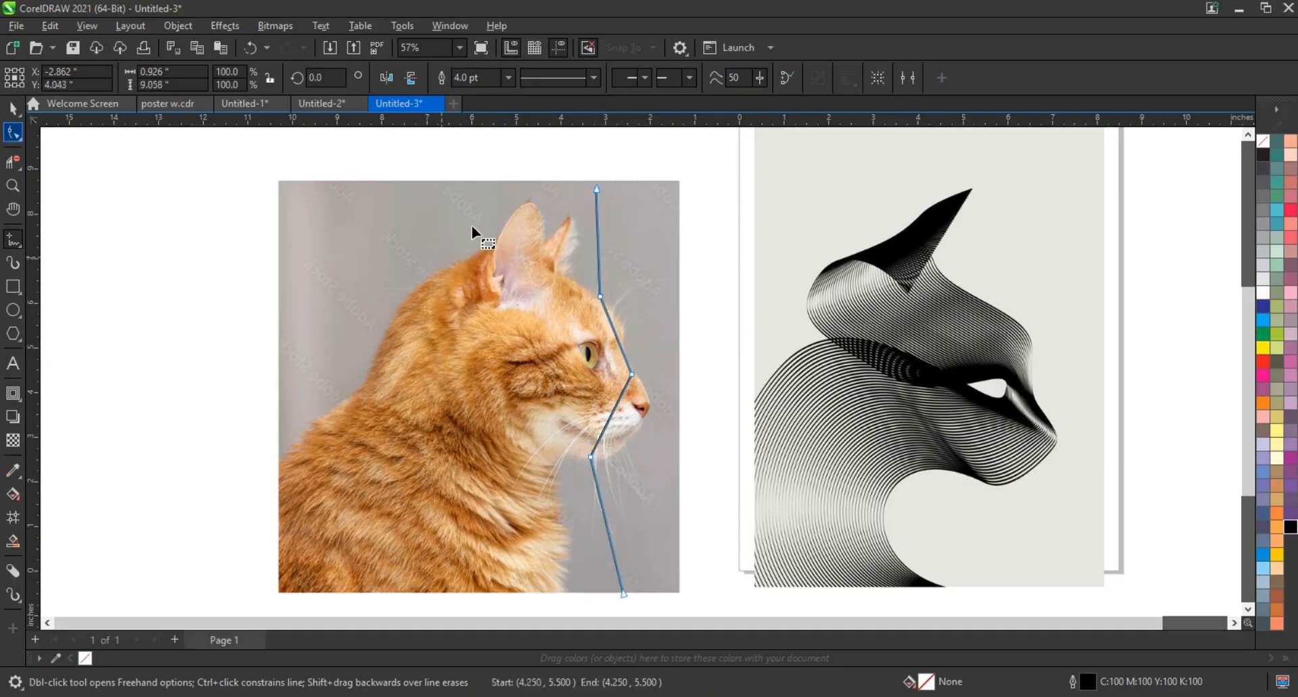
drag(446, 179, 575, 410)
drag(664, 596, 665, 596)
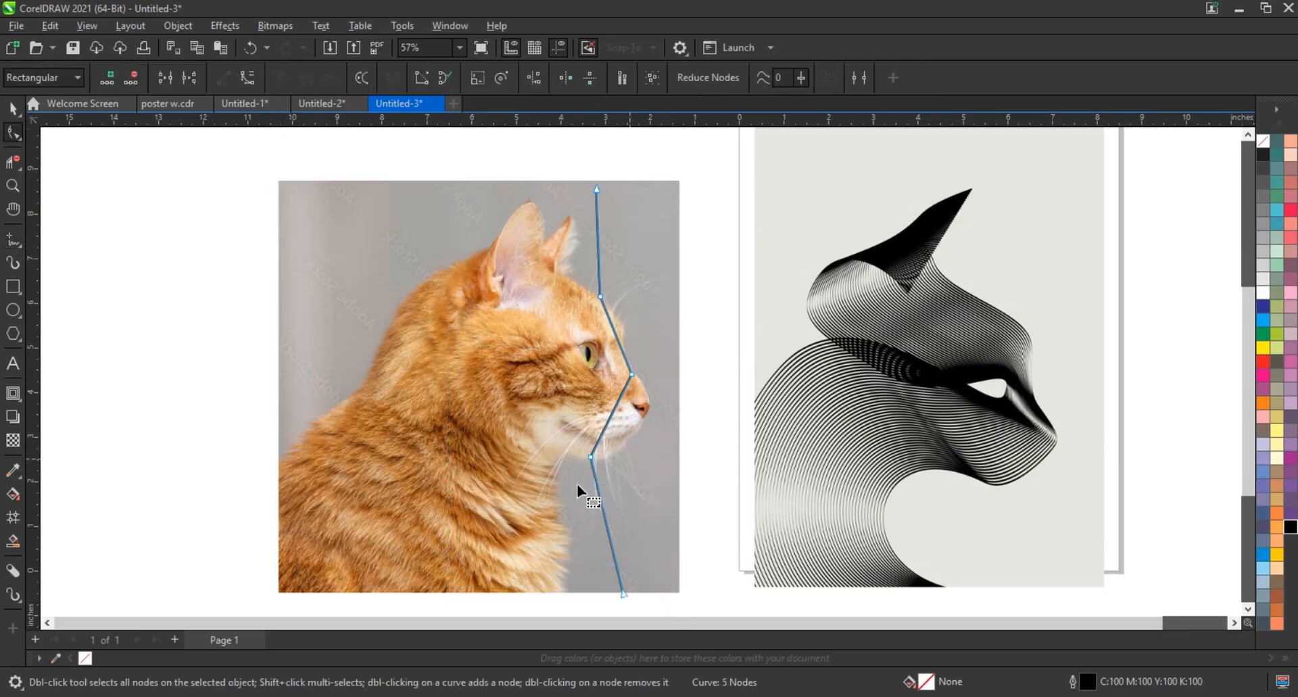
drag(600, 499, 616, 545)
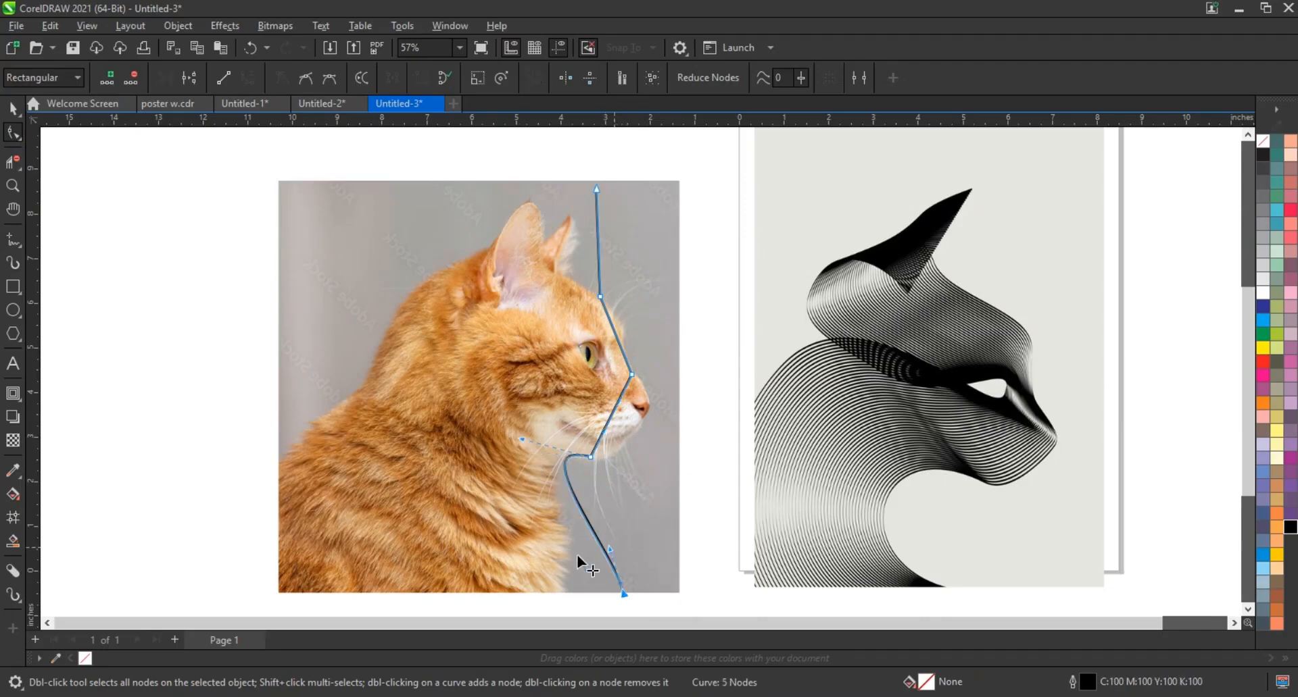
drag(533, 583, 526, 588)
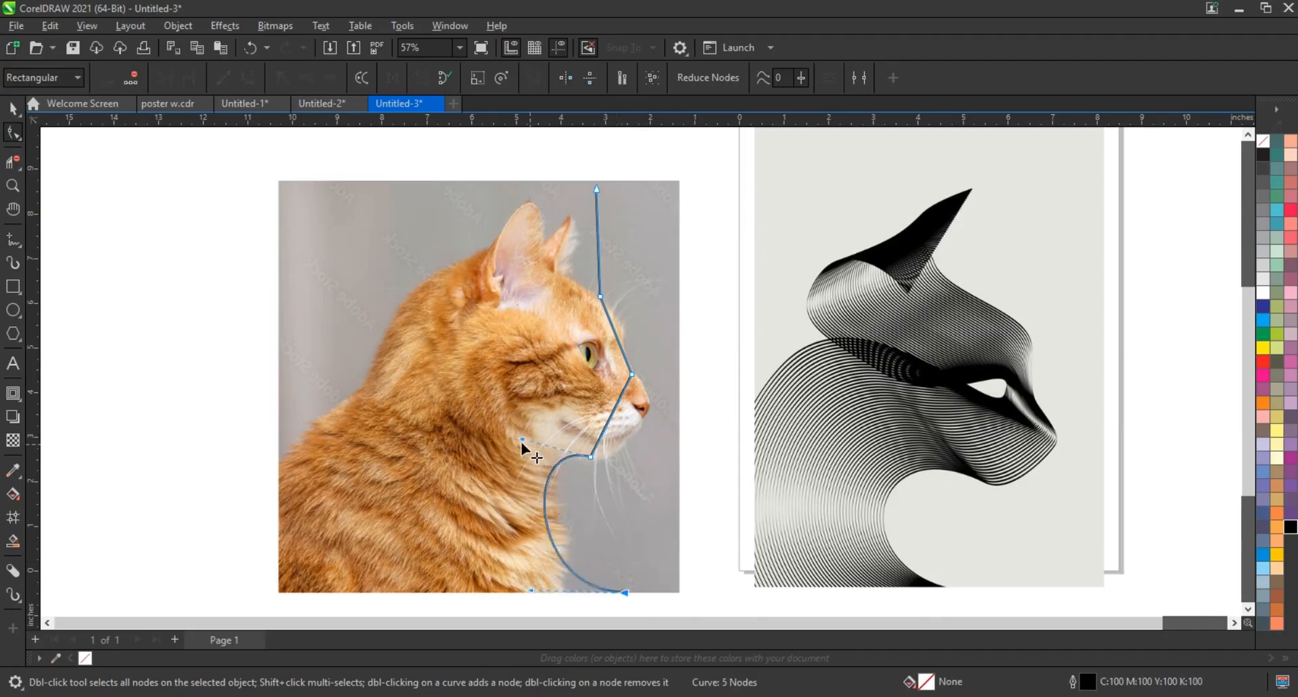
mouse_move(521, 439)
mouse_down()
mouse_move(507, 432)
mouse_move(517, 451)
mouse_up()
drag(529, 586, 508, 593)
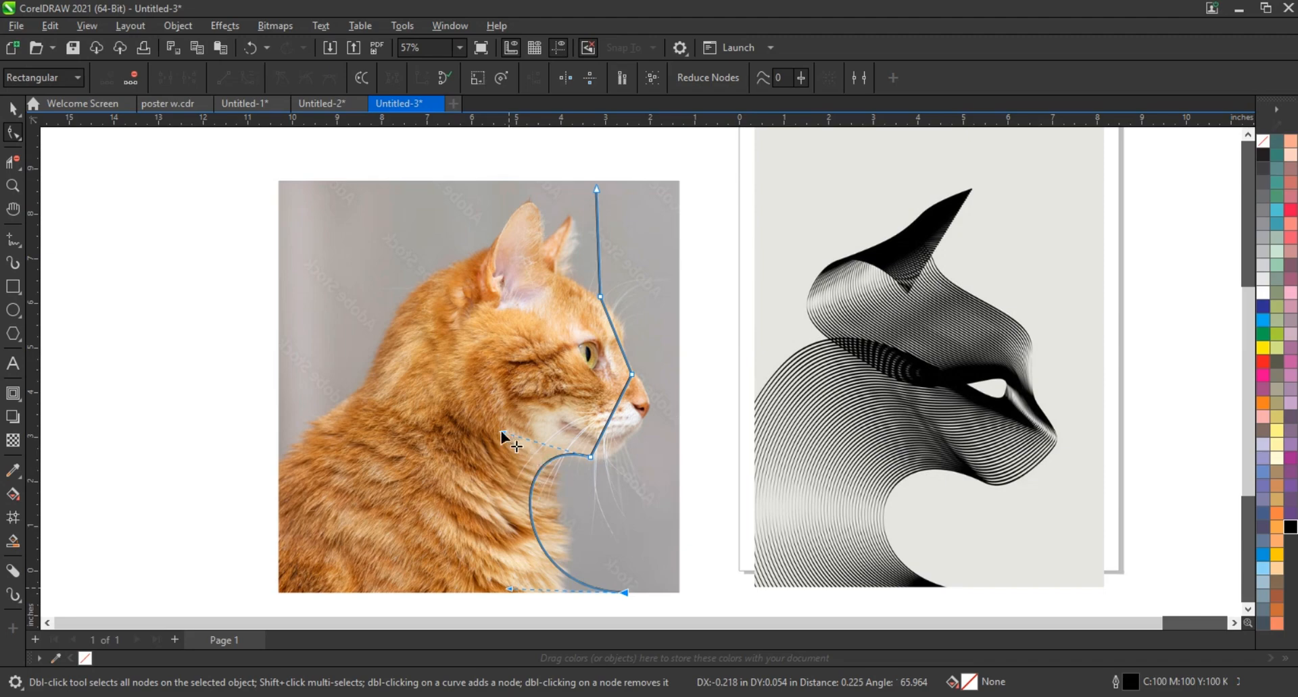
drag(502, 436, 494, 445)
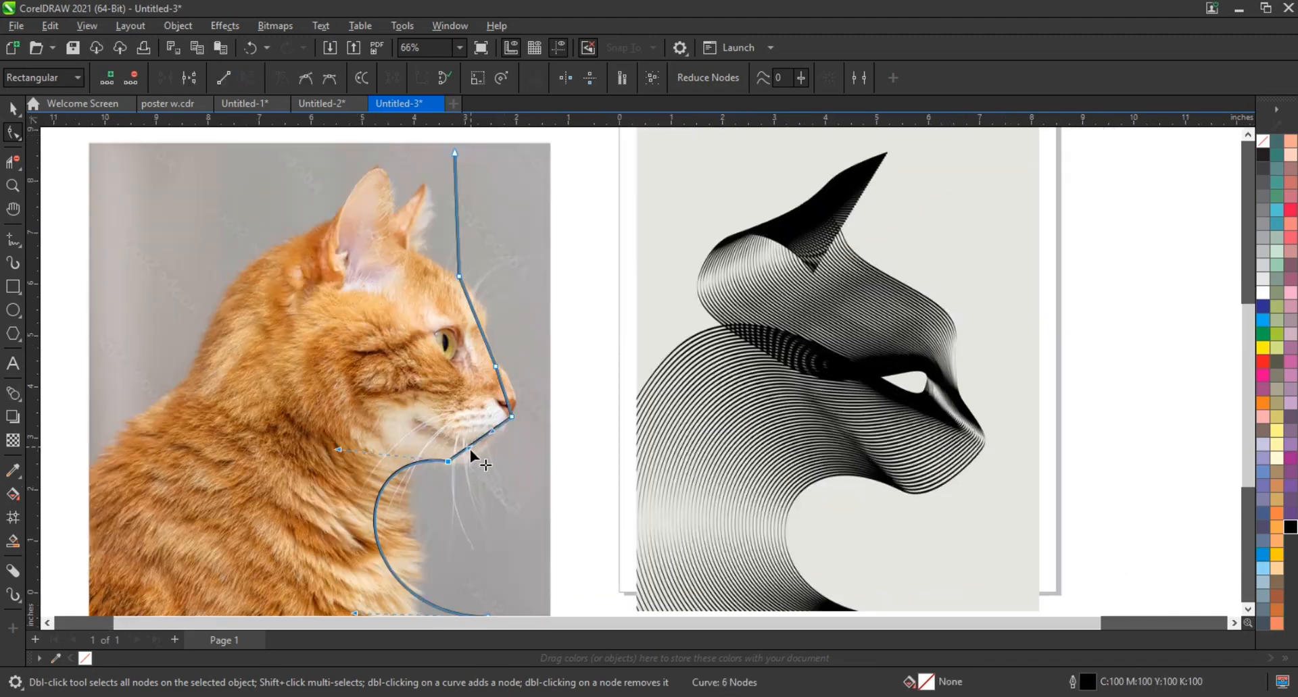
Step: Curve the profile line's middle segments to follow the cat's muzzle, nose and forehead
drag(470, 448, 528, 395)
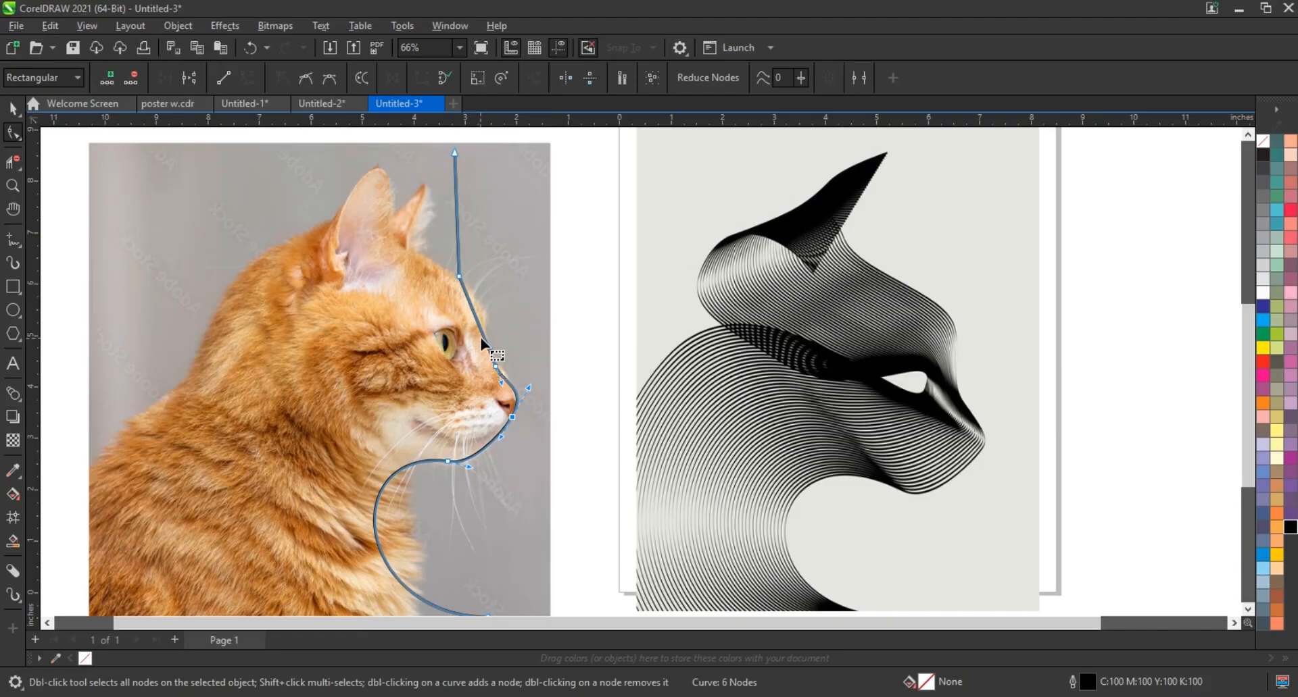
drag(488, 304, 469, 339)
drag(491, 298, 495, 293)
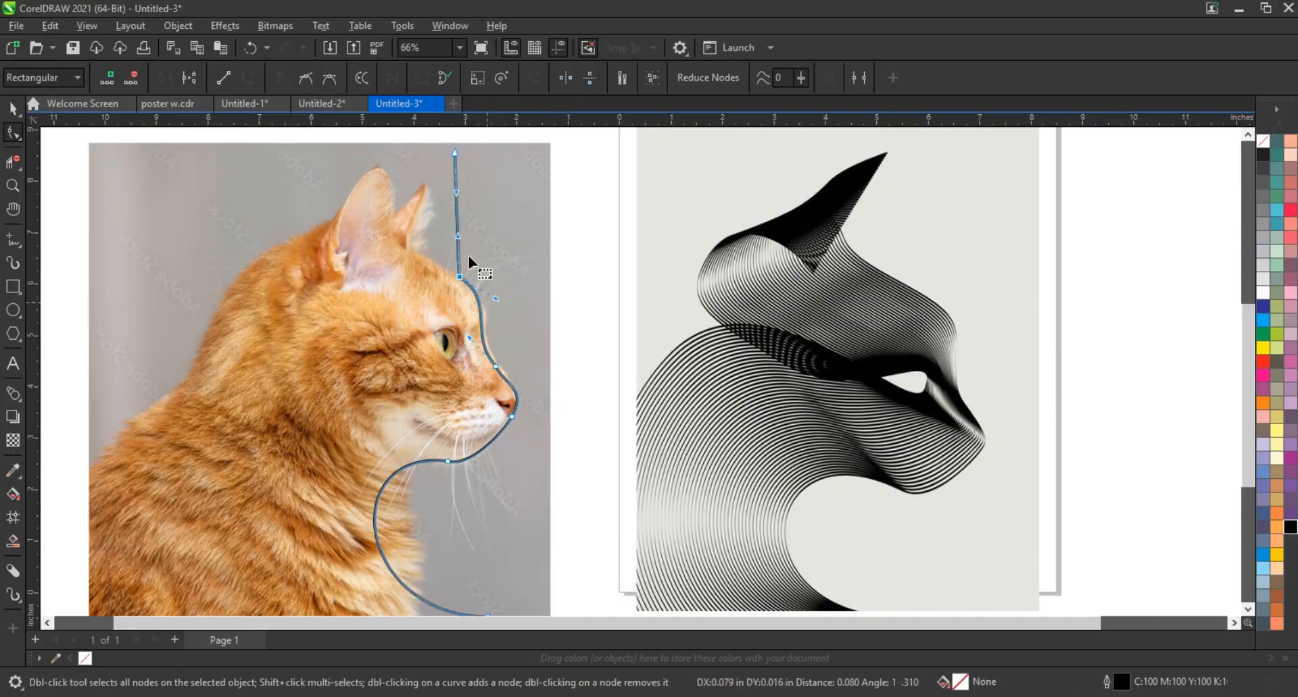
Step: Bend the profile line's uppermost segment into a C-shaped arc sweeping inward across the far ear
drag(472, 241, 424, 197)
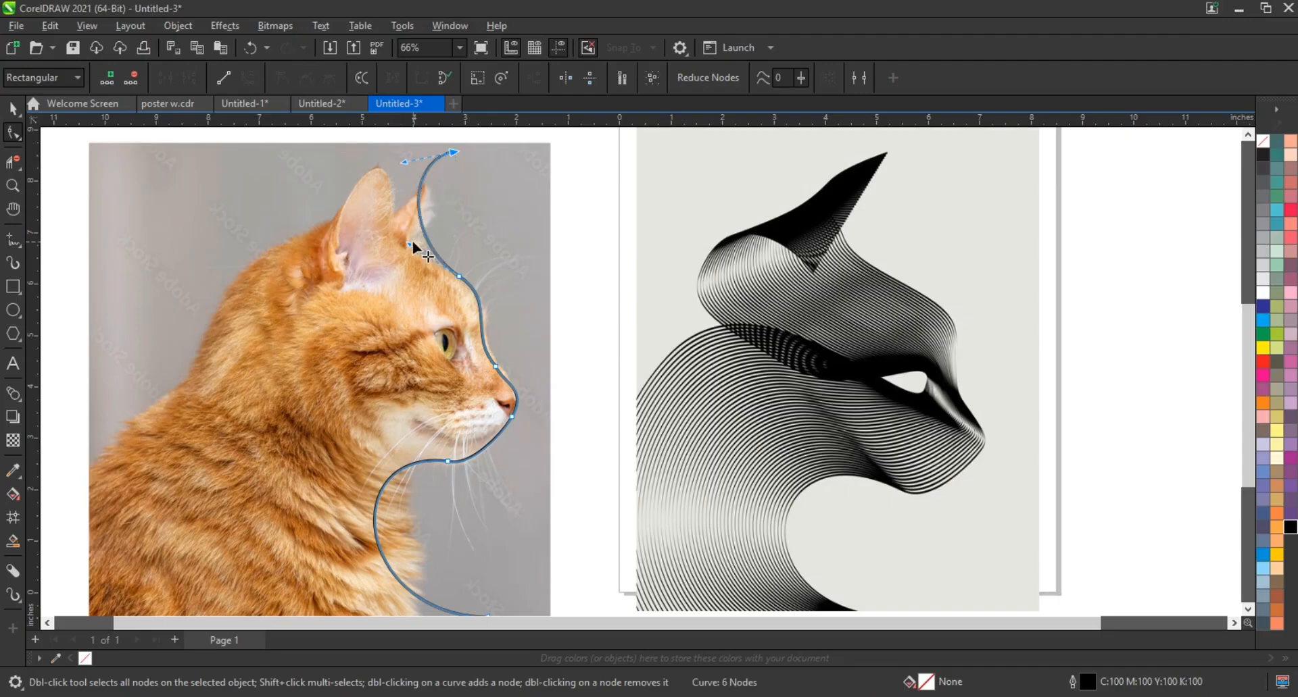
drag(409, 244, 362, 217)
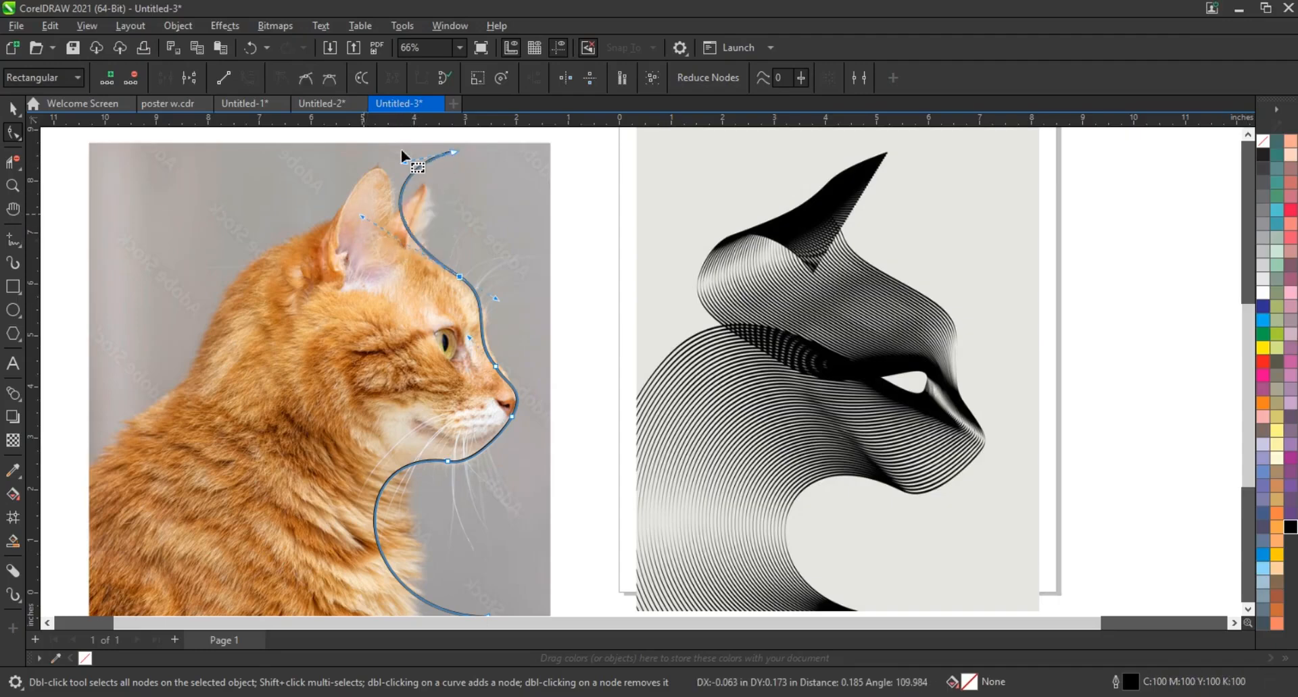
drag(404, 162, 409, 148)
drag(365, 218, 352, 227)
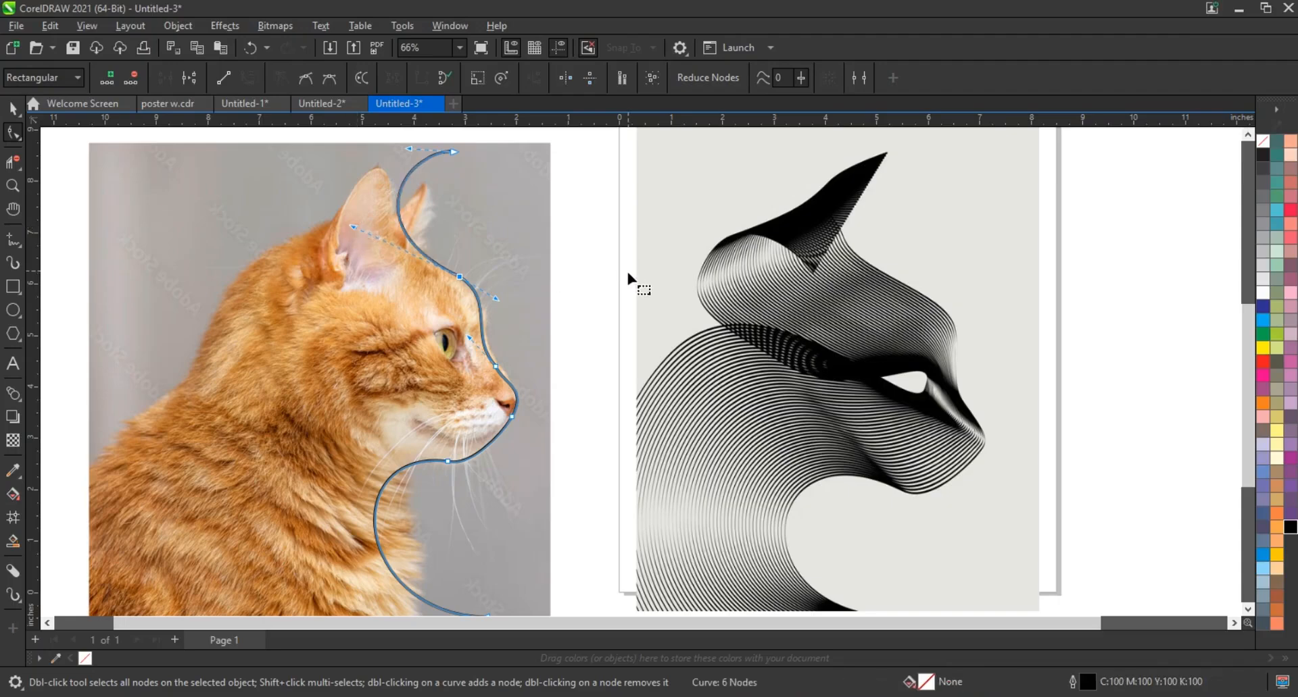
Step: Draw a second line about 7.44 by 2.29 in from the photo's left edge around the front of the eye, to the nape and below the ear
scroll(621, 277, down, 1)
click(14, 240)
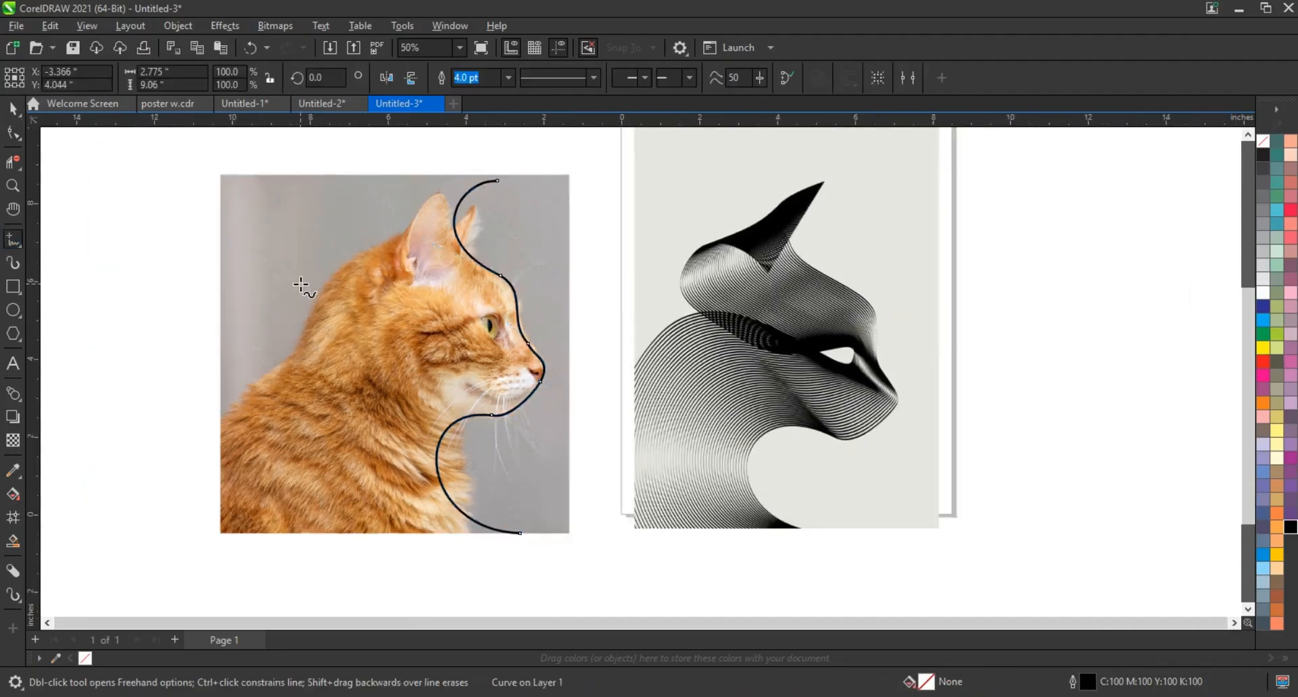
key(F10)
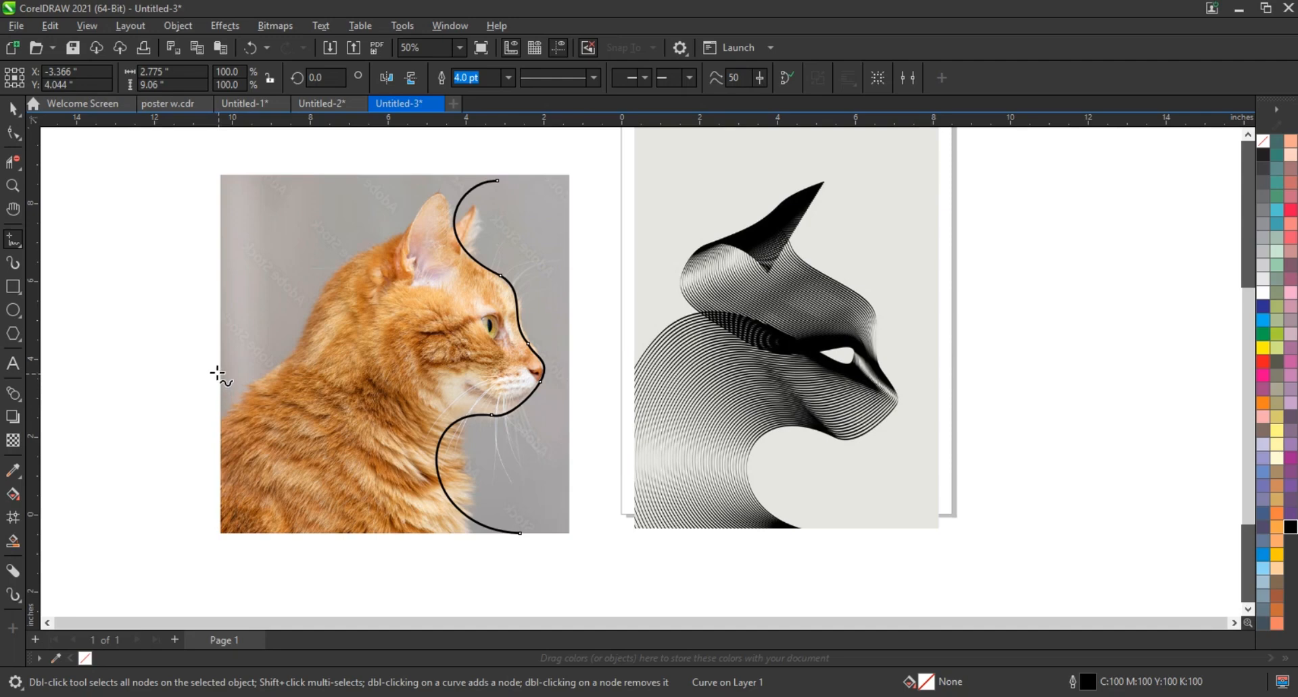
click(215, 370)
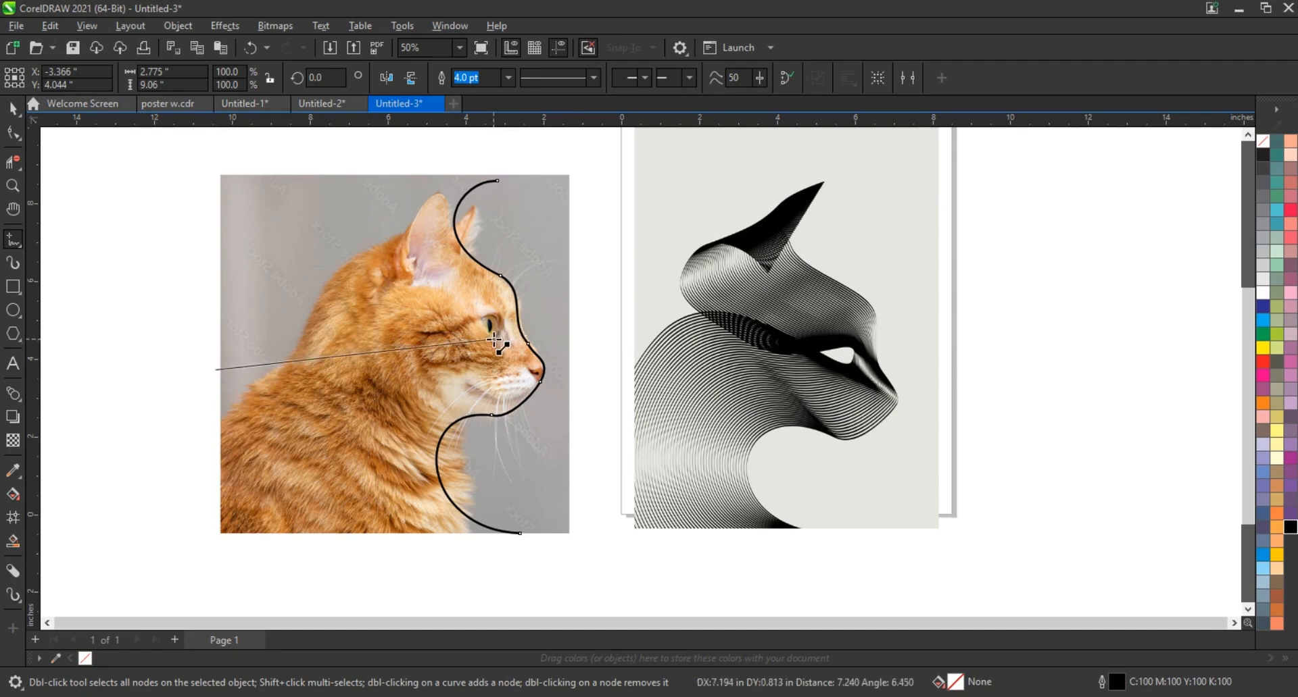
click(493, 340)
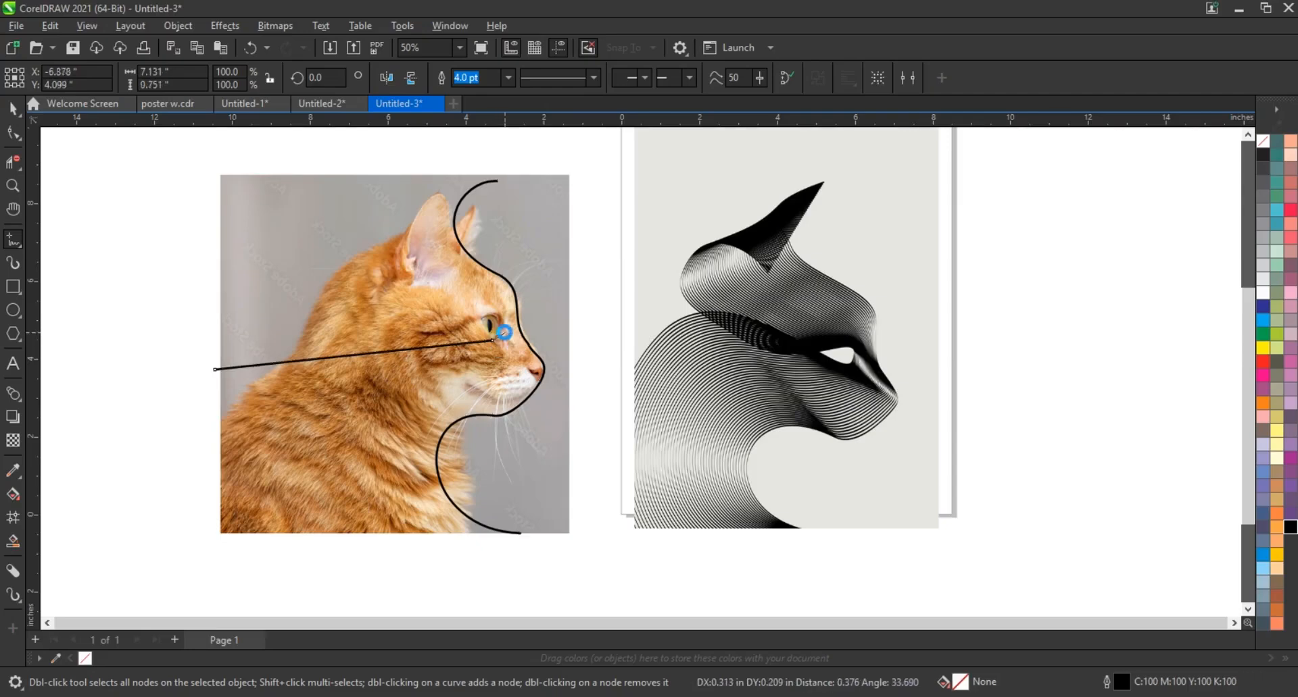
click(504, 331)
click(498, 314)
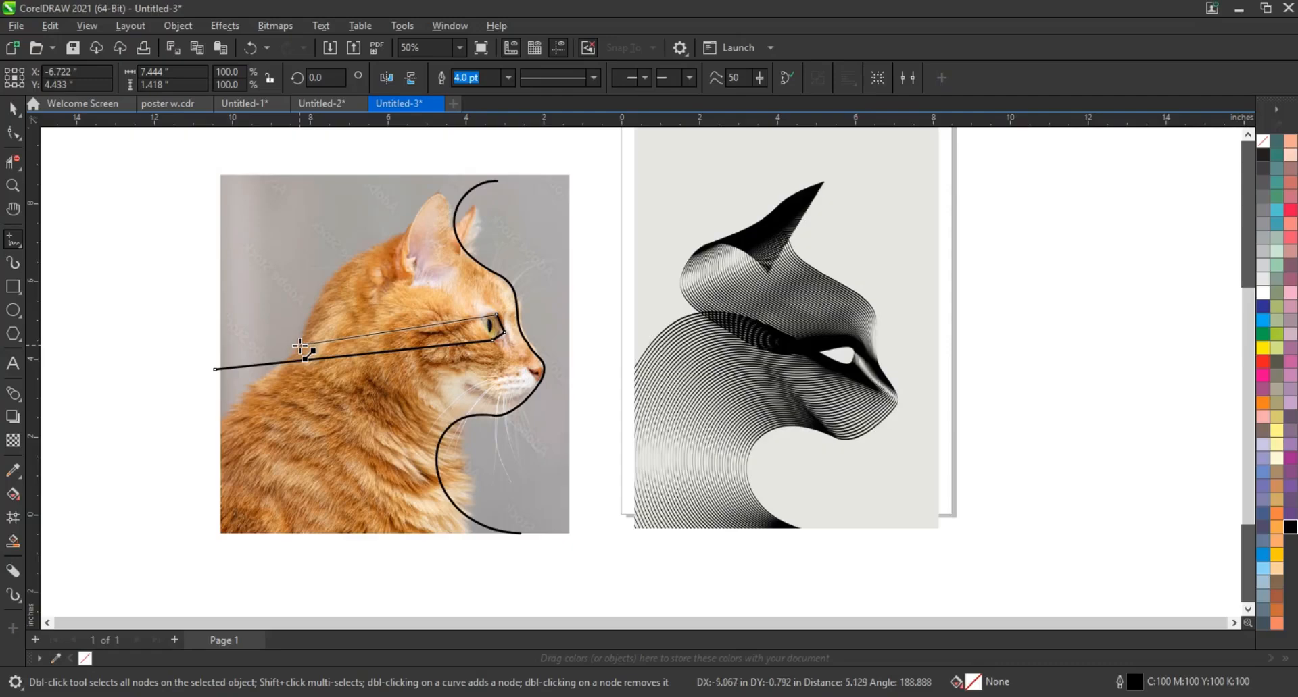
click(340, 282)
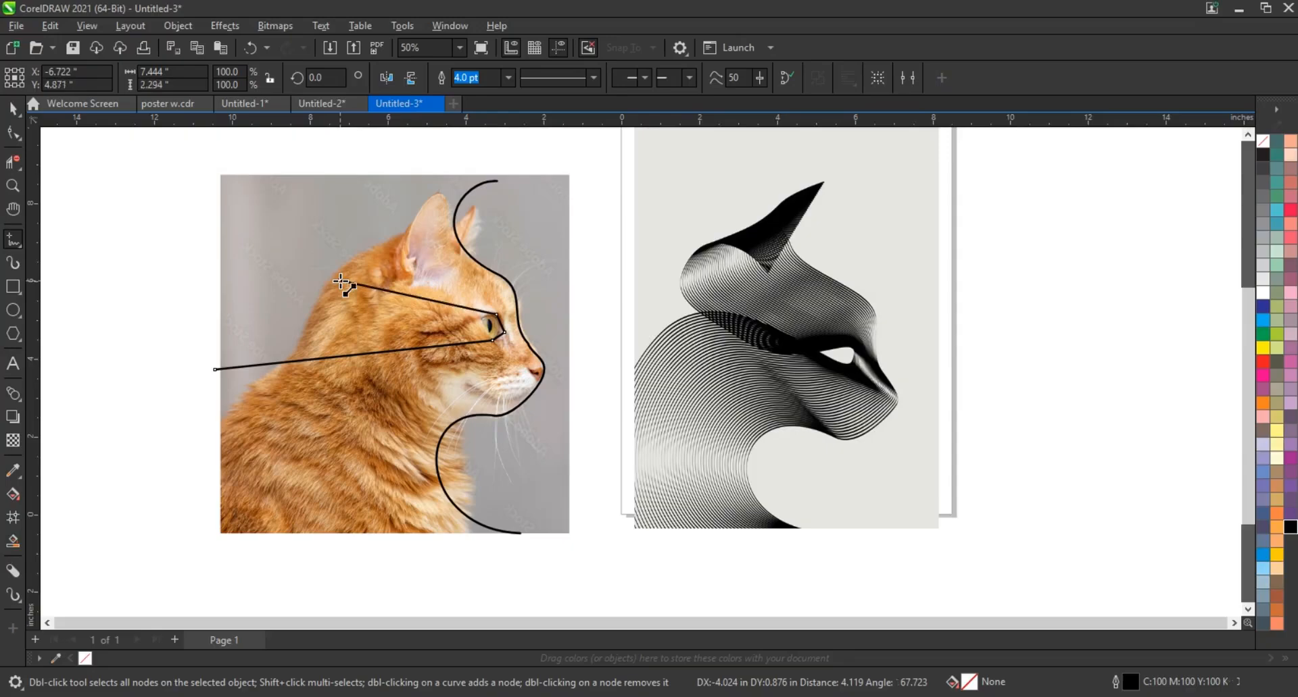
double_click(452, 285)
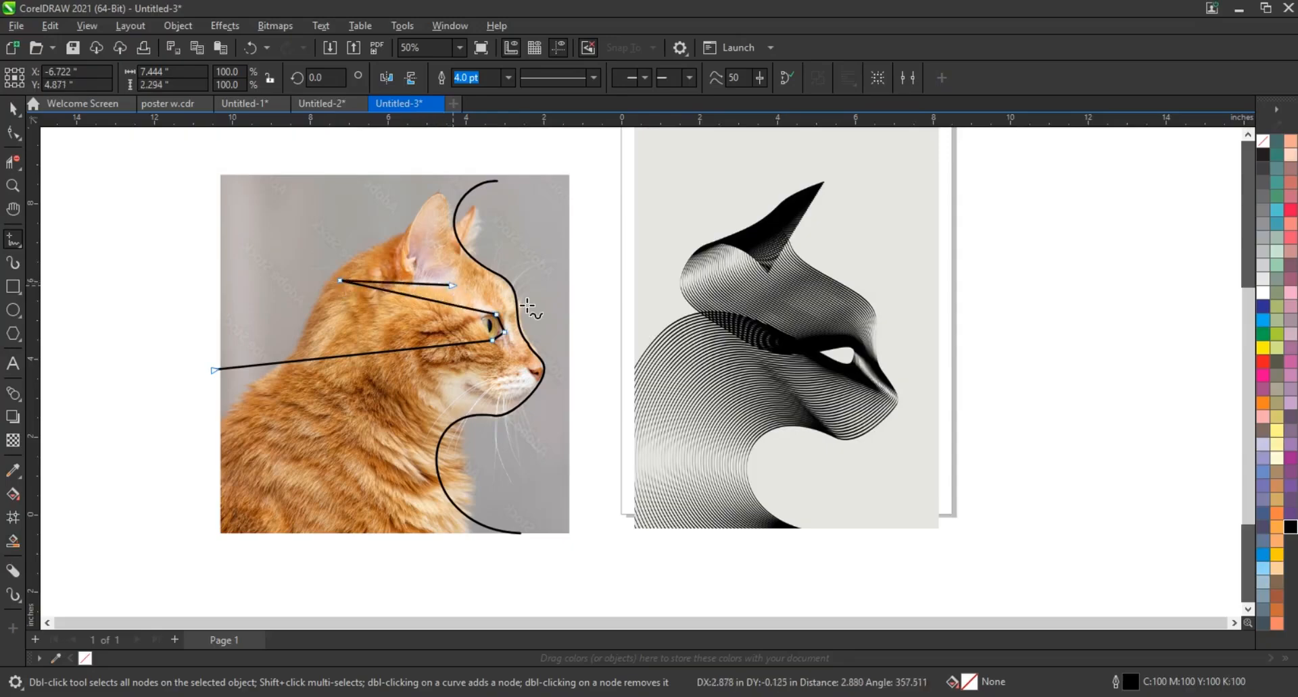
Step: Convert the second line's segments to curves, arch the one from back to eye upward, and lower its outer end node
key(F10)
drag(116, 191, 565, 409)
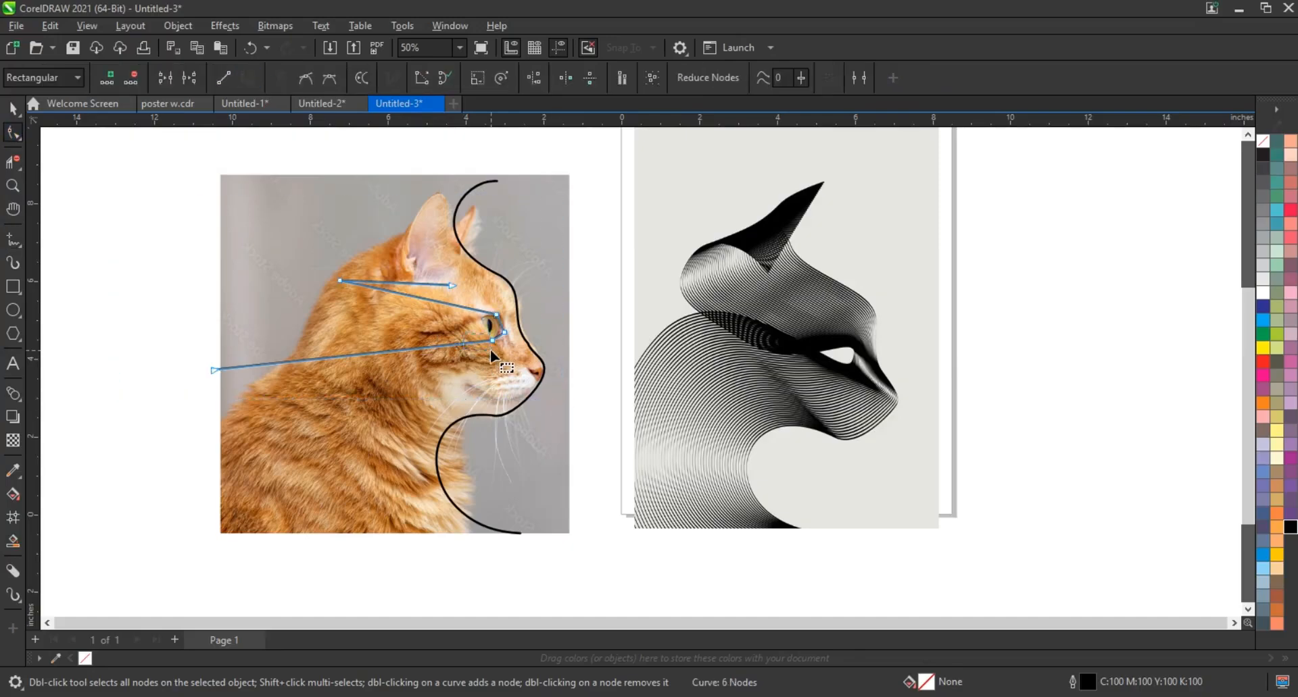
drag(408, 353, 408, 273)
drag(307, 360, 281, 263)
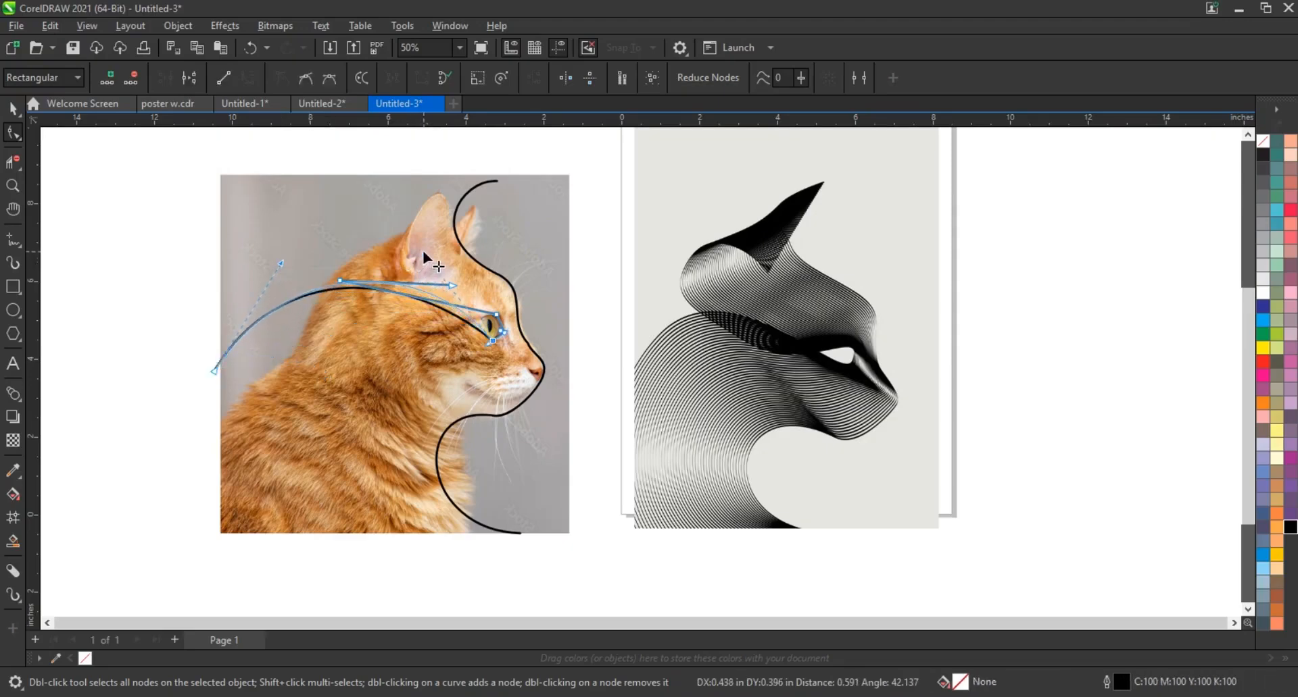
drag(213, 371, 213, 399)
drag(274, 294, 275, 284)
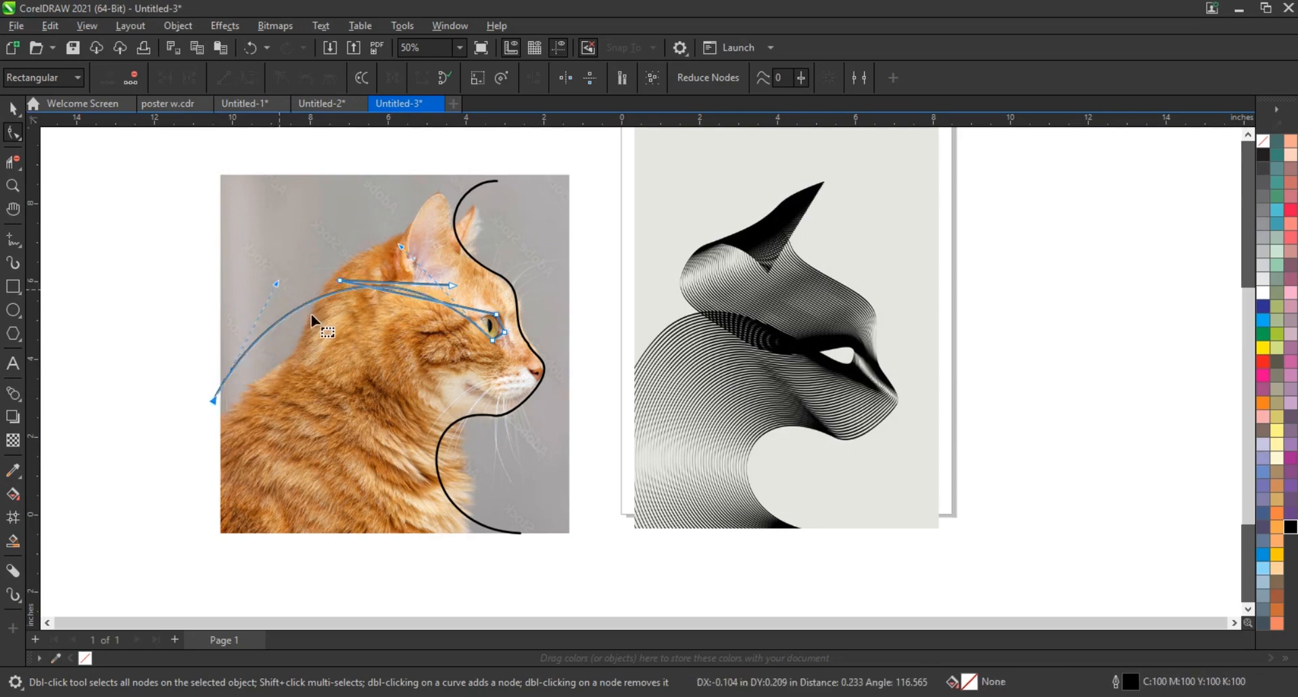
Step: Round the second line around the front of the eye and bow its segment between eye and nape downward
key(z)
drag(181, 172, 944, 436)
click(13, 133)
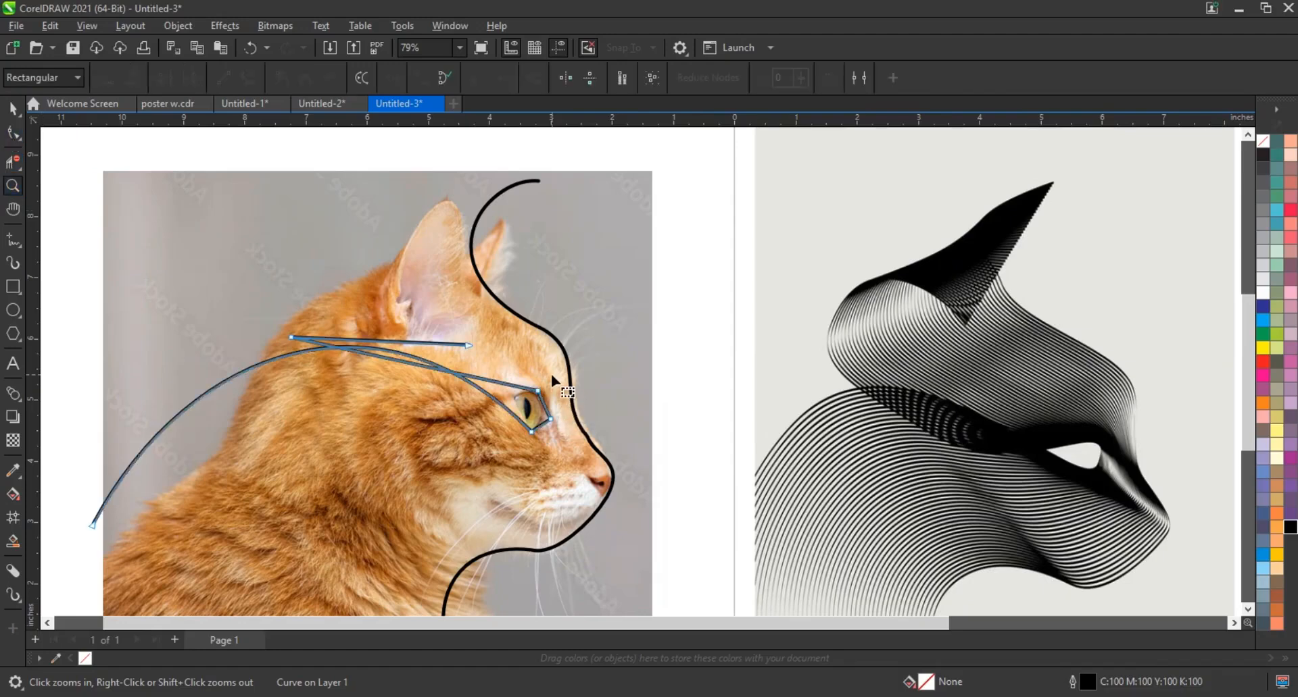
key(F10)
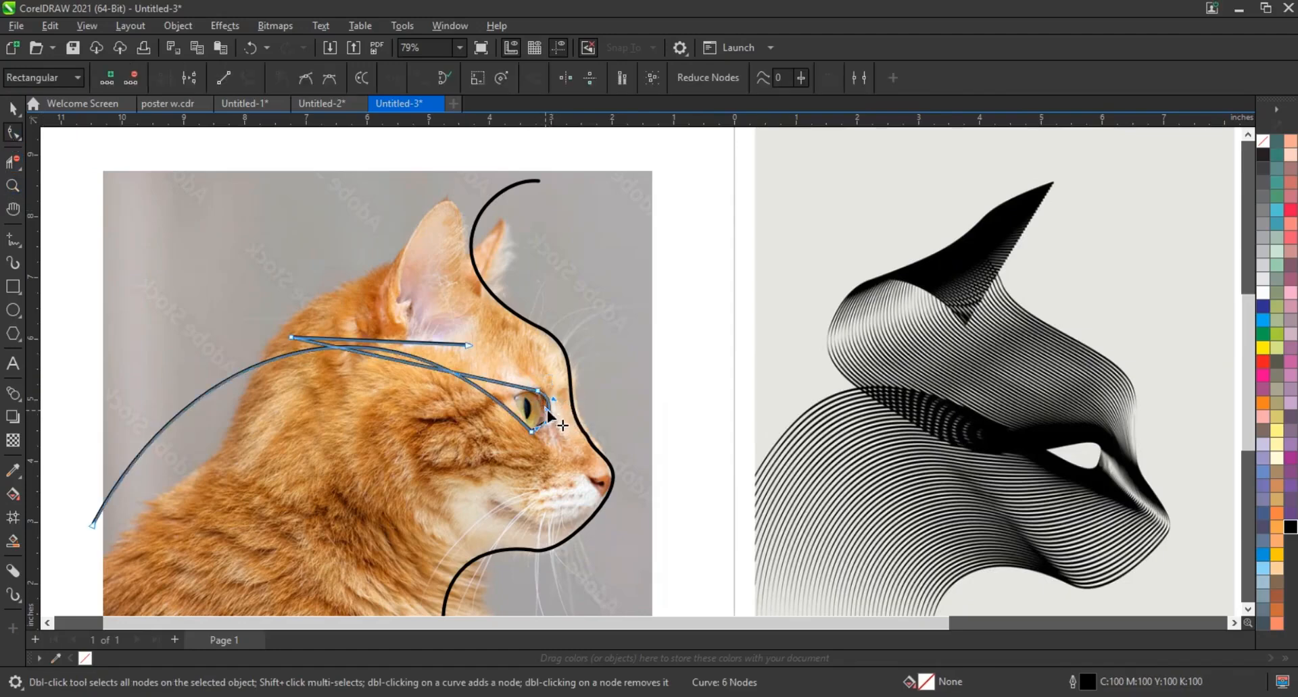
drag(546, 410, 544, 433)
drag(376, 359, 349, 447)
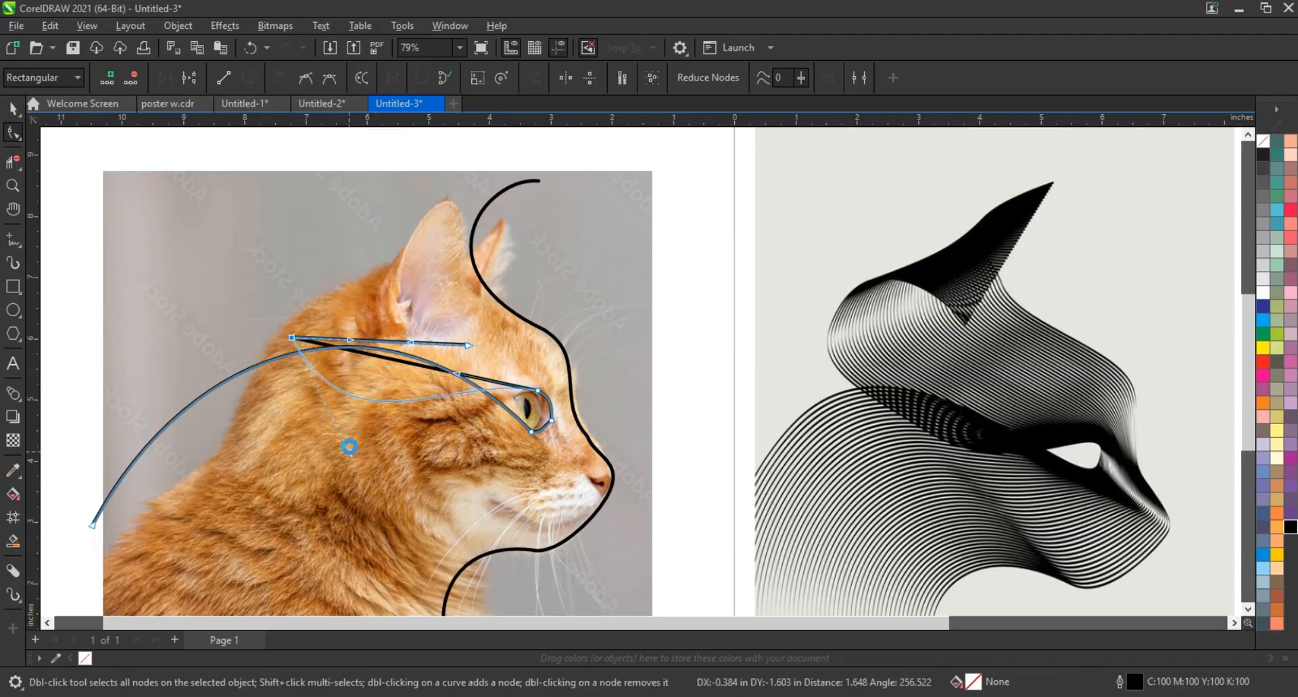
drag(458, 374, 450, 388)
click(269, 334)
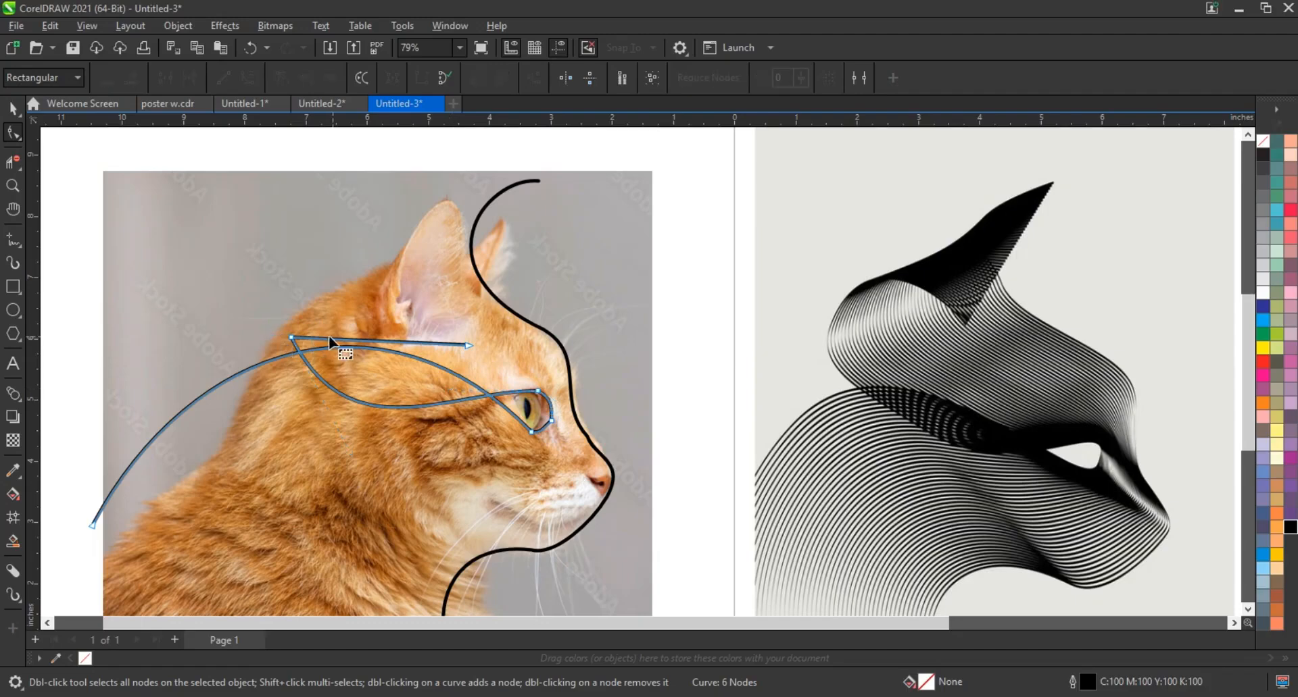
Step: Arch the second line's final segment upward from the nape to the ear, raise its end node and refine the adjoining bend
click(291, 337)
drag(346, 338, 289, 272)
drag(409, 343, 438, 237)
drag(288, 271, 268, 250)
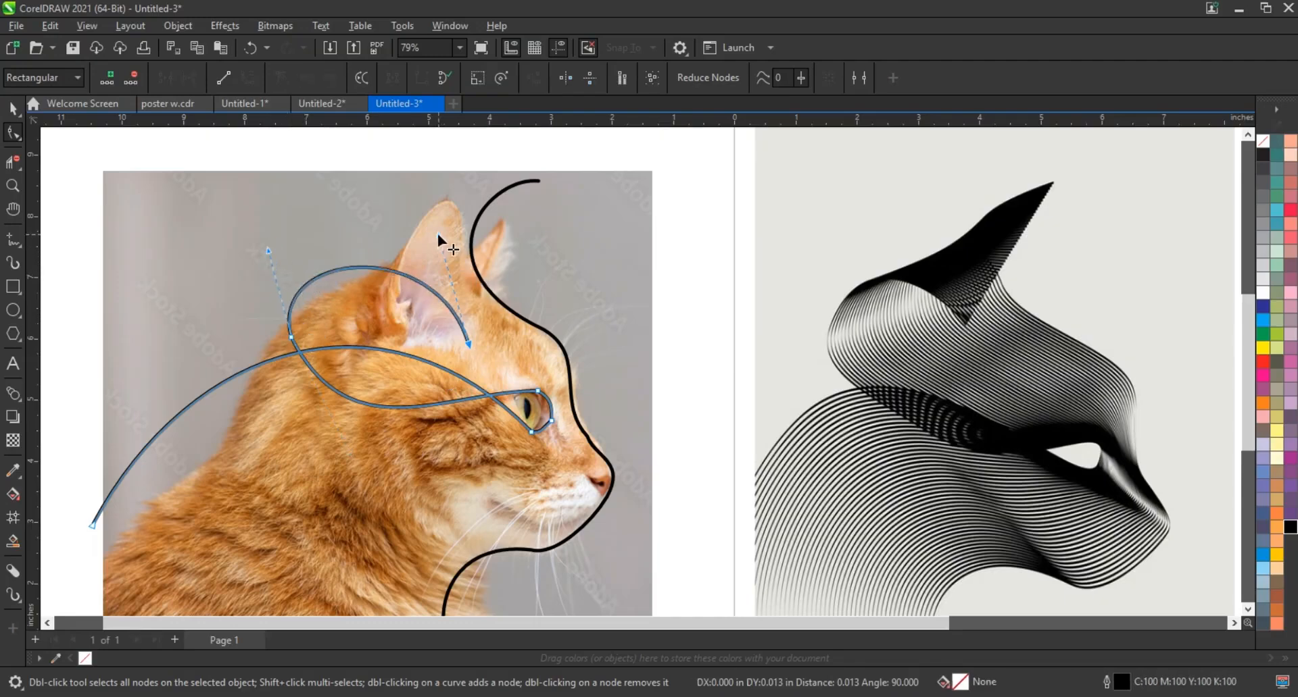
drag(469, 344, 462, 312)
drag(268, 251, 267, 250)
drag(349, 456, 341, 444)
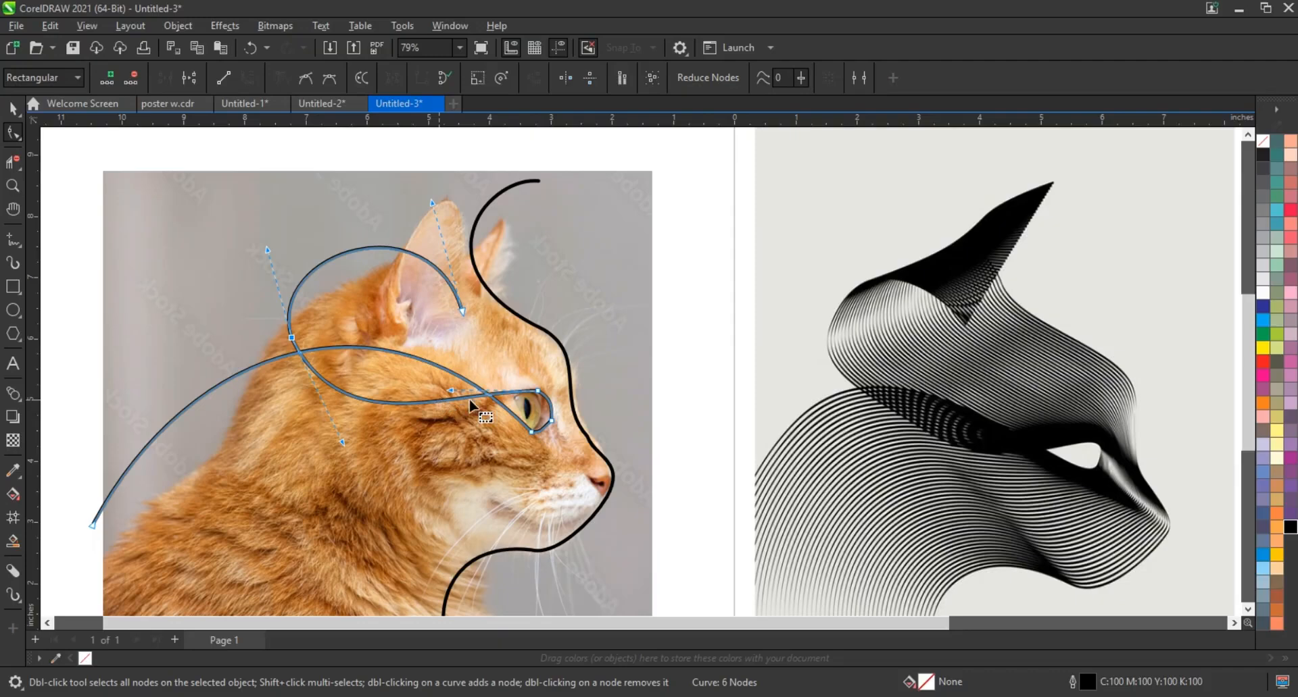
Step: Move the cat photo away to the left, clear of the traced lines
click(12, 108)
scroll(728, 396, down, 4)
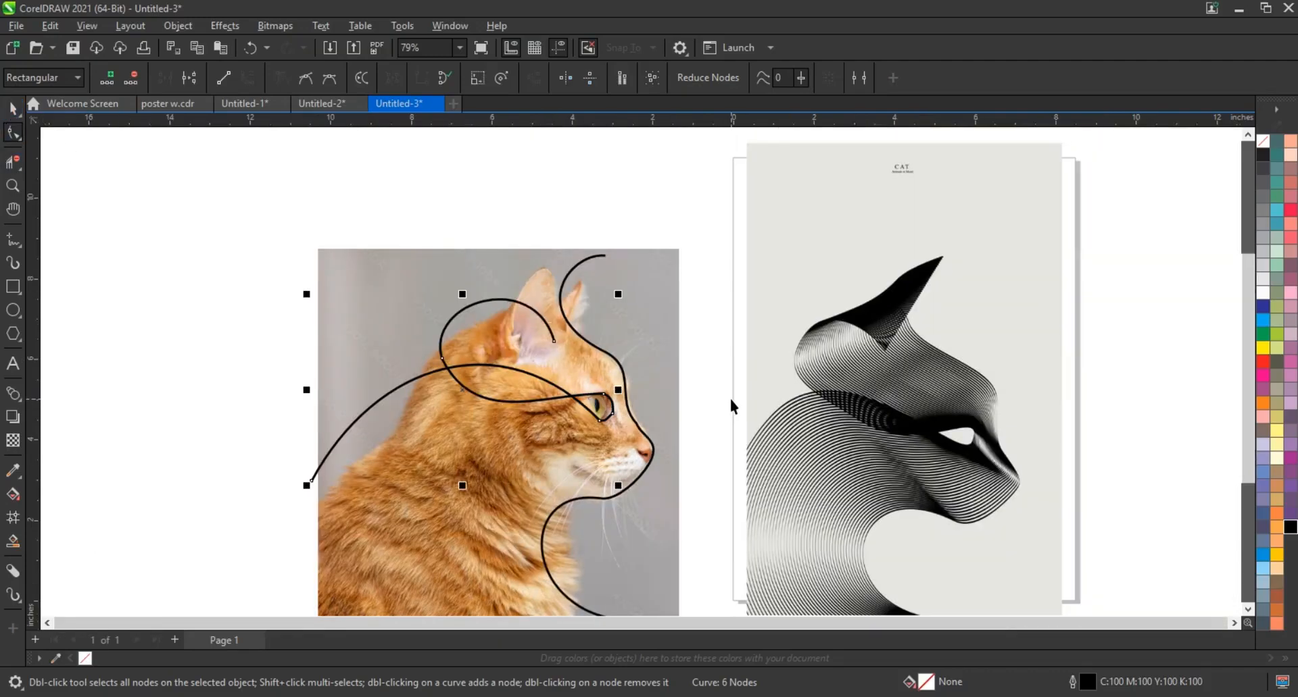
drag(225, 476, 161, 476)
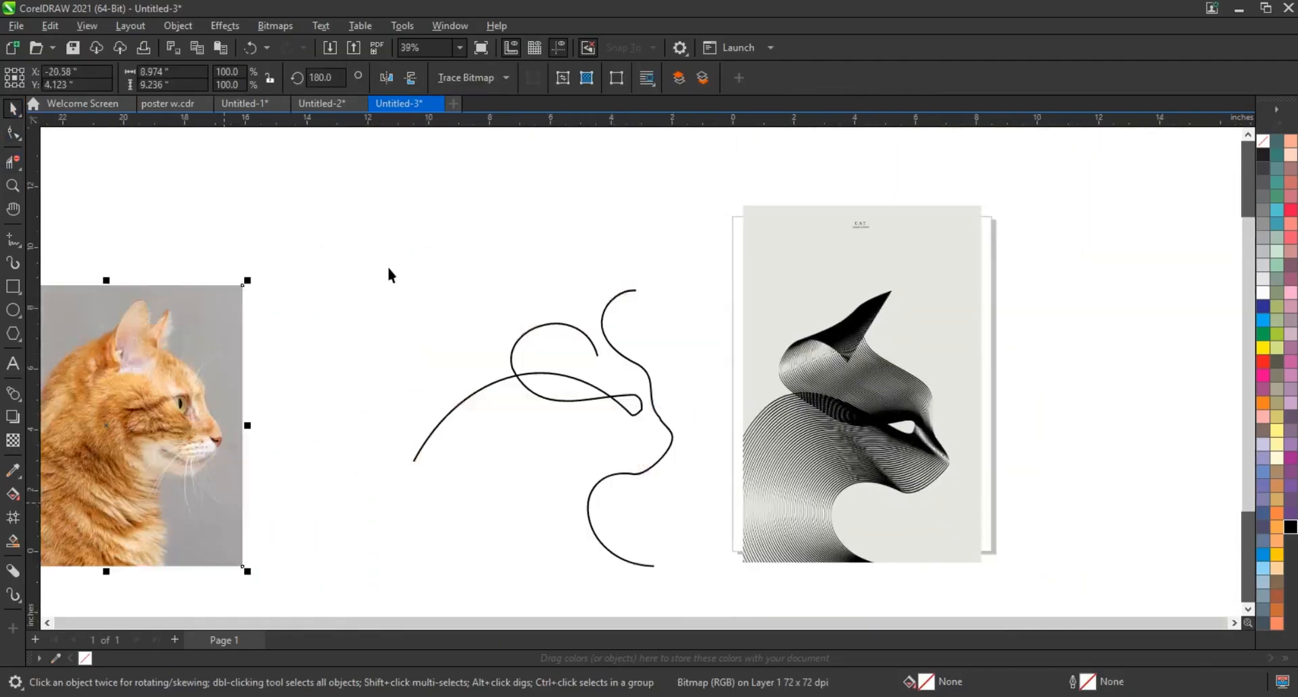
Step: Draw a rectangle about 7.83 by 11.72 in matching the reference poster and move it over the traced lines
key(F6)
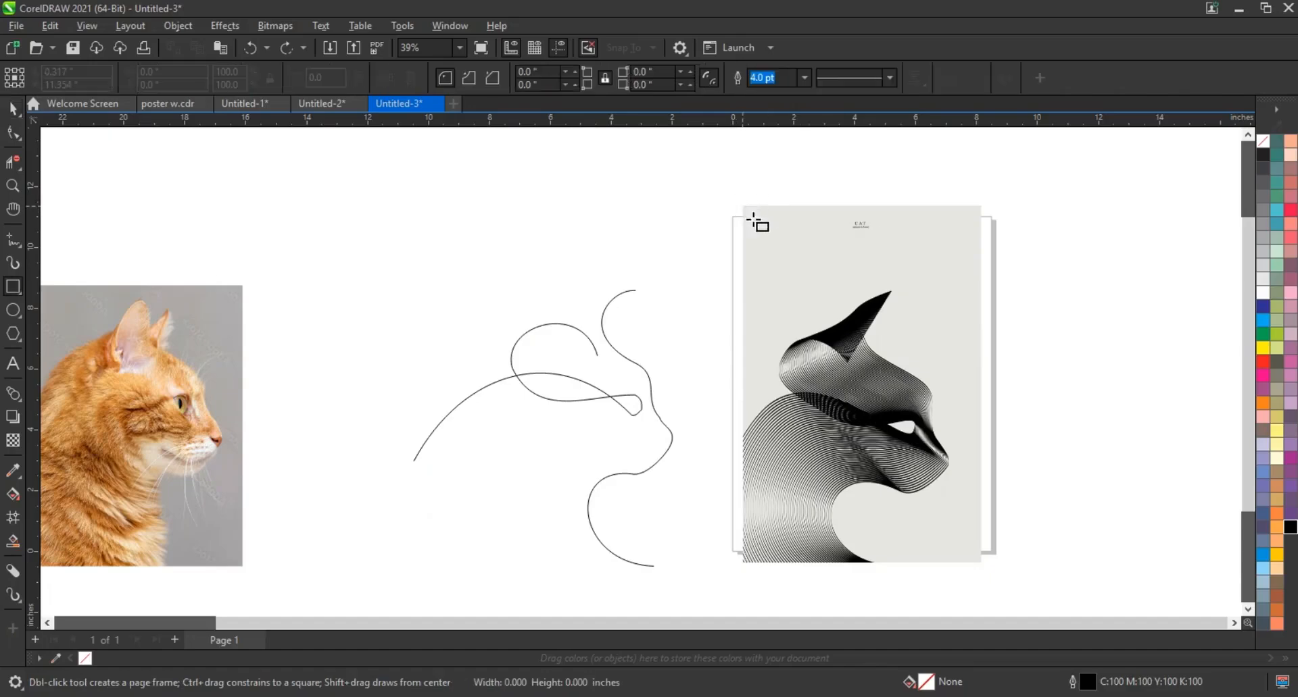
drag(741, 207, 981, 562)
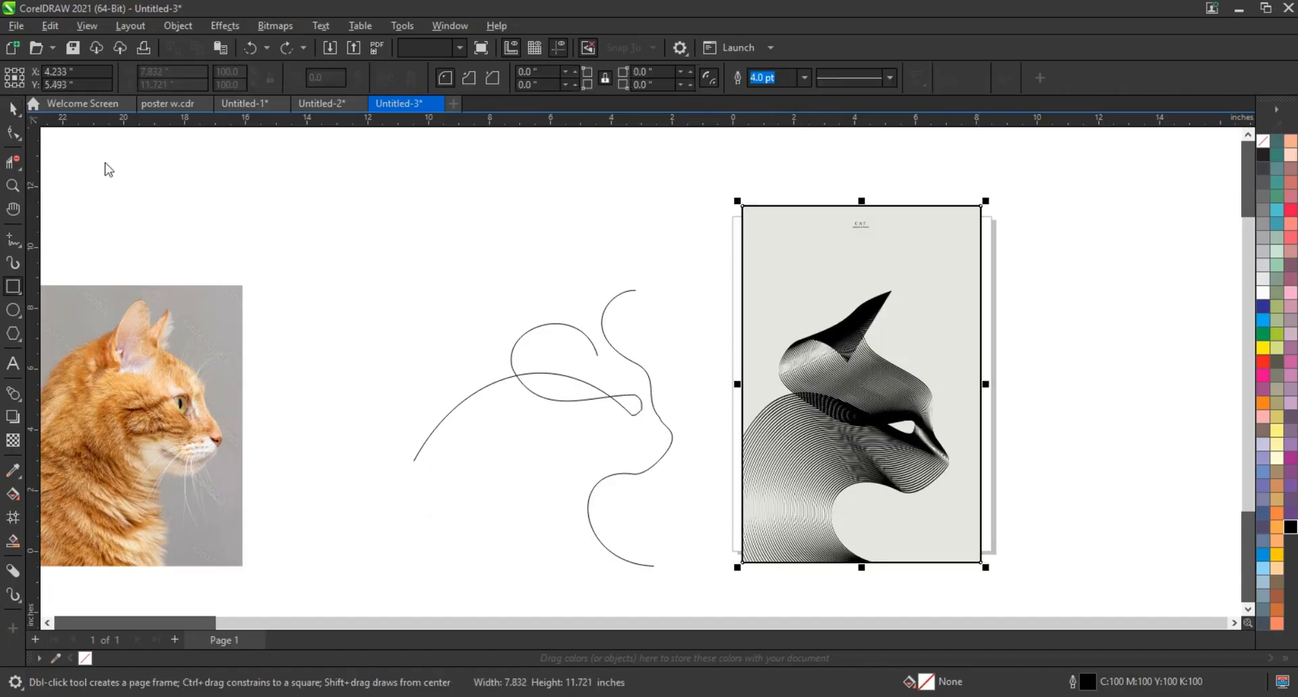
mouse_move(831, 378)
mouse_down()
mouse_move(527, 371)
mouse_move(559, 381)
mouse_up()
Step: Lower the second line's outer end node level with the rectangle's bottom edge and steepen the curve of the back
click(441, 421)
click(471, 394)
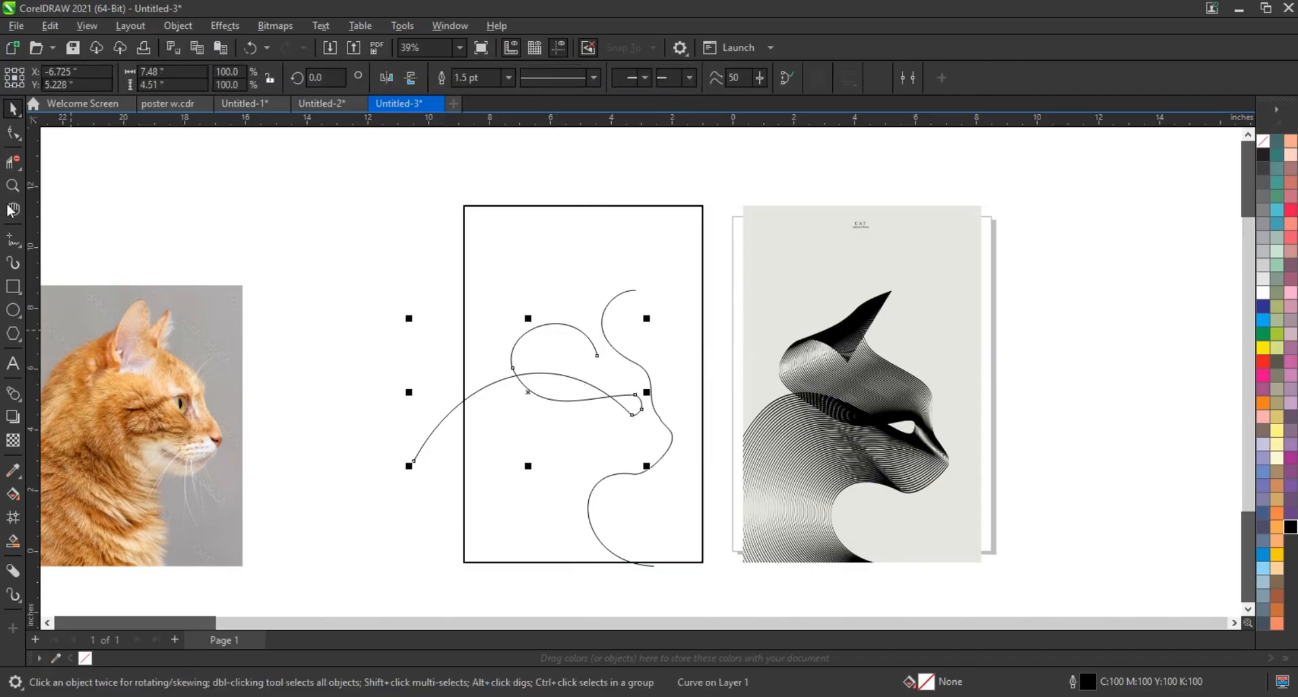
click(13, 133)
drag(412, 464, 416, 390)
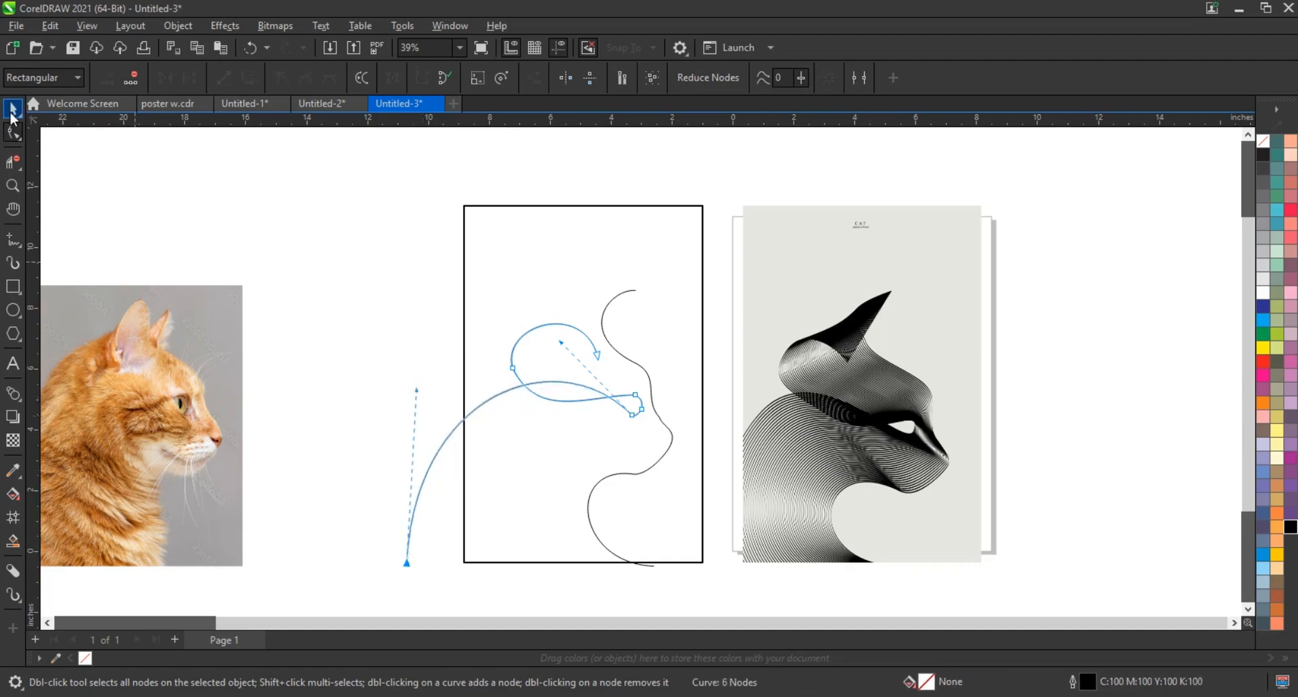
click(14, 108)
shift+click(650, 461)
click(14, 394)
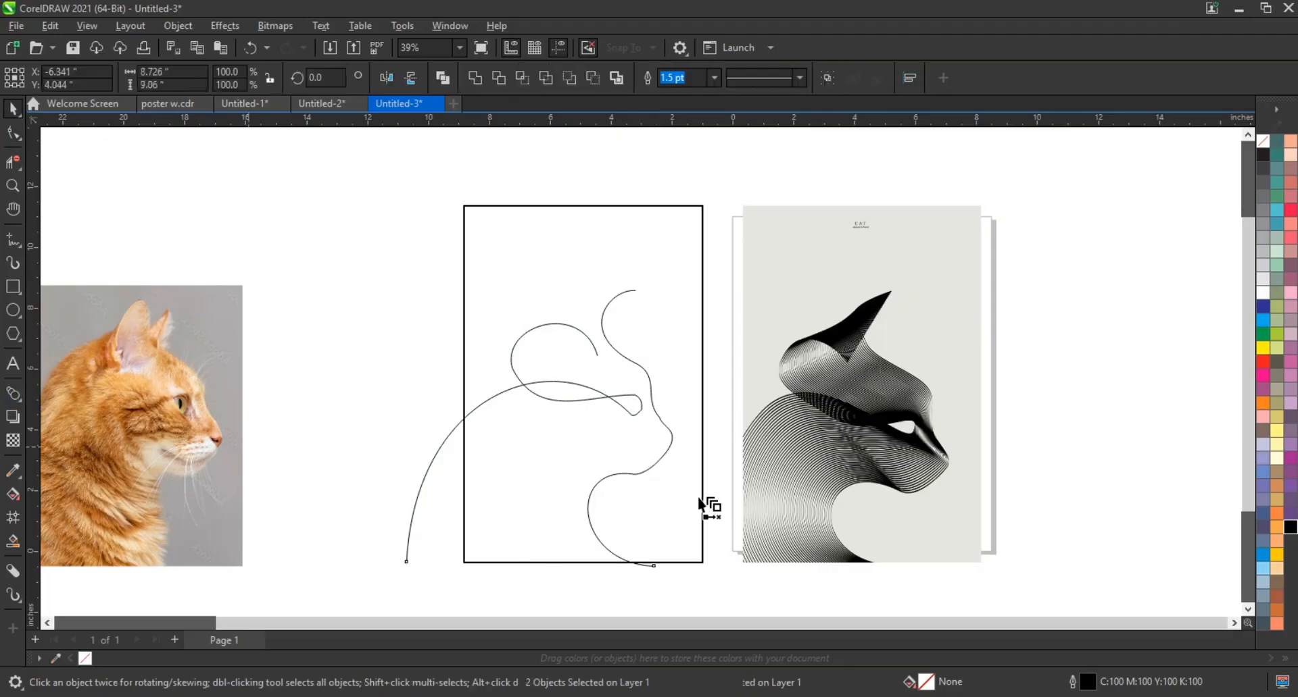
drag(639, 473, 509, 442)
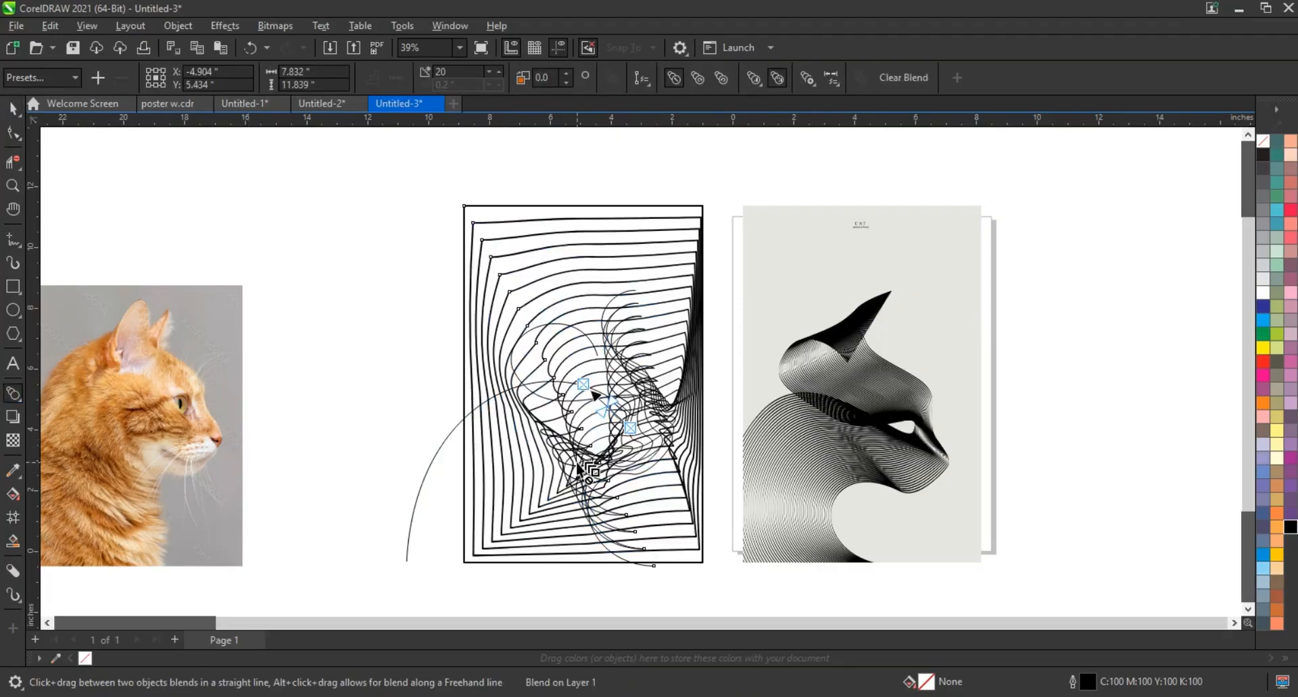
key(ctrl+z)
drag(500, 517, 419, 484)
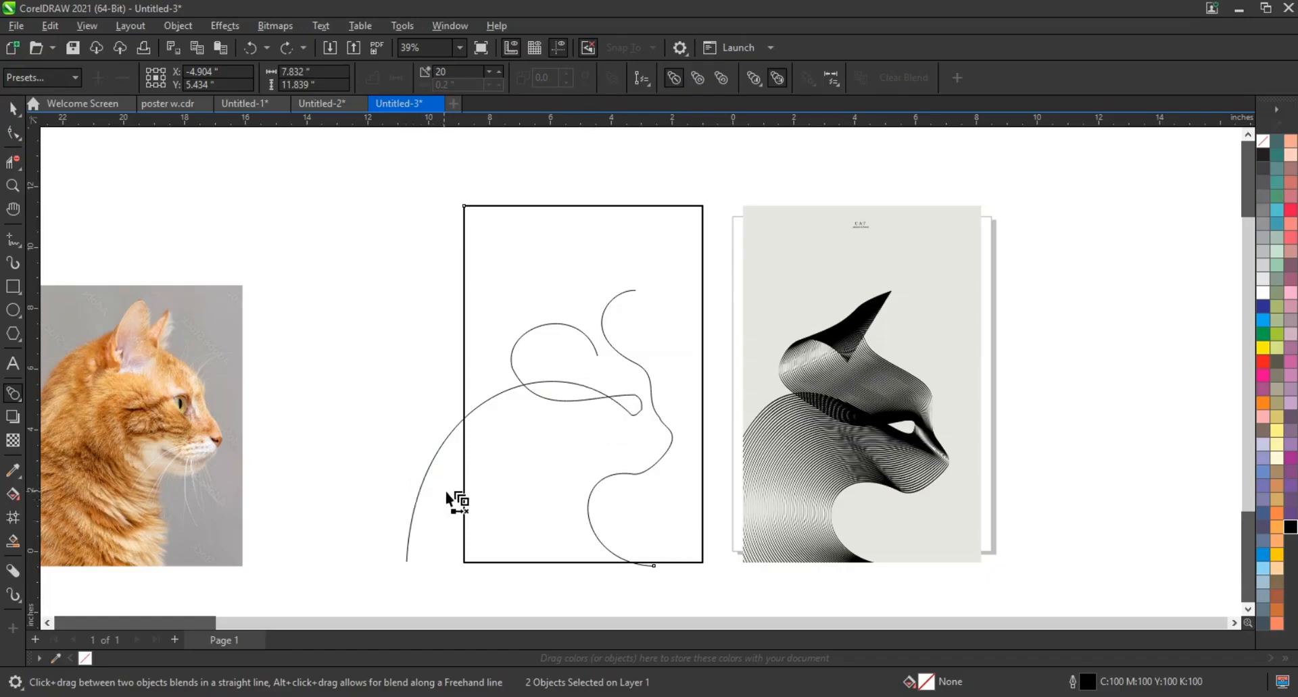
click(13, 108)
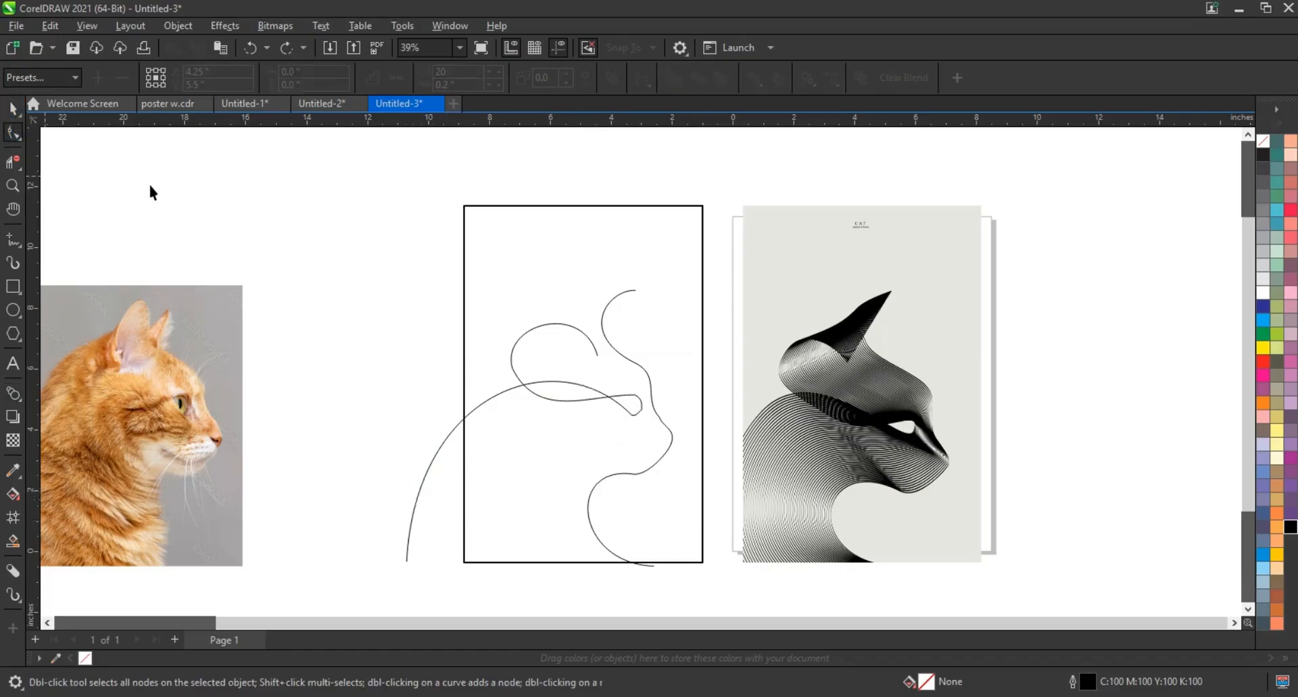
Step: Fill the rectangle with the reference poster's background colour #E5E6E1, sampled with the eyedropper
click(578, 301)
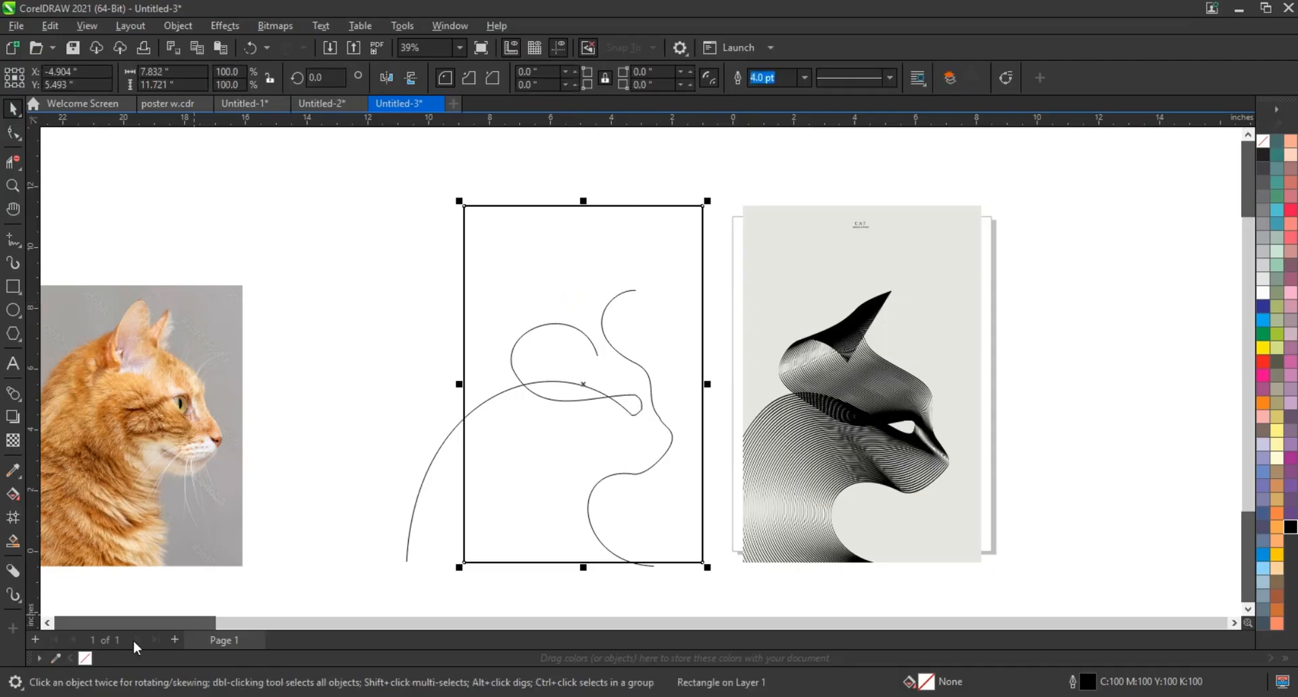
click(14, 540)
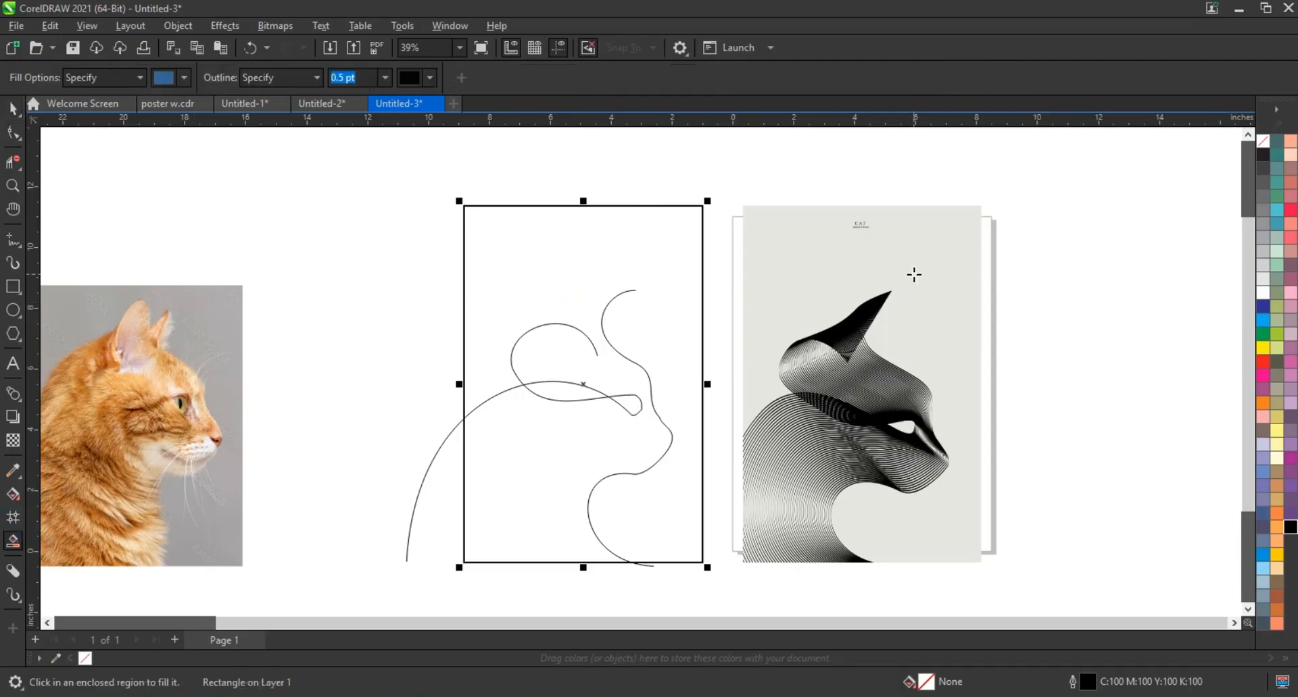
click(13, 471)
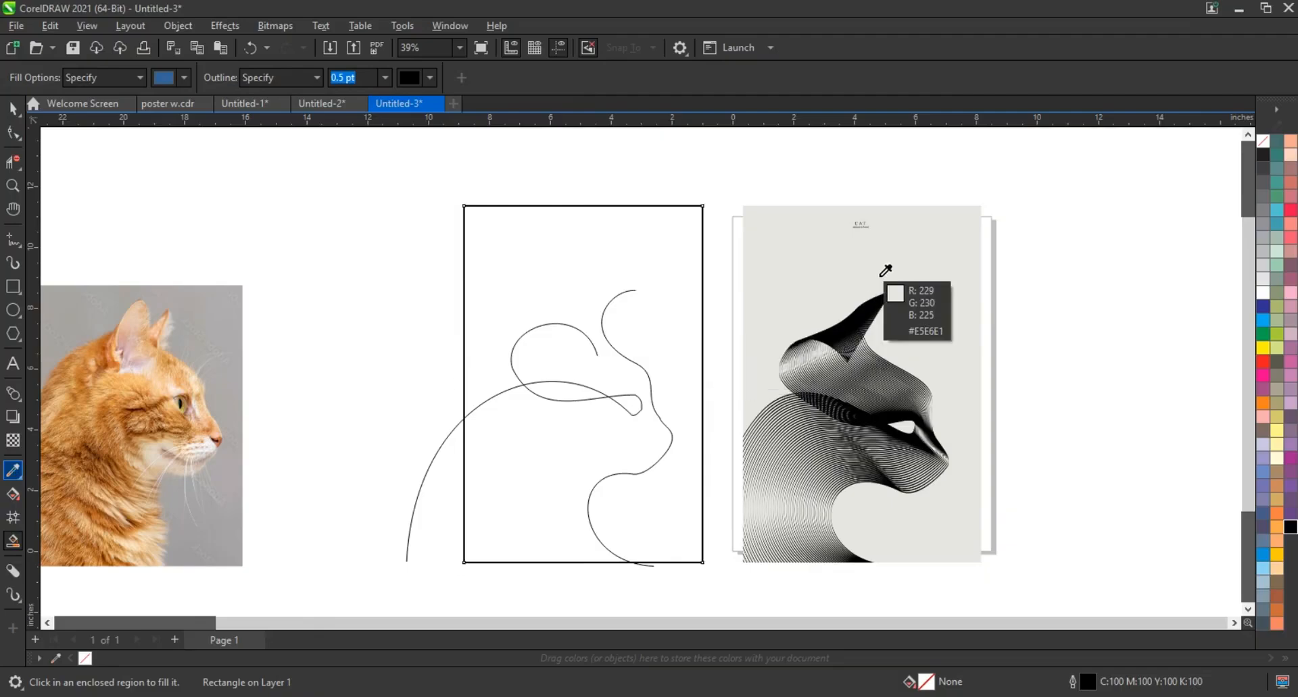
click(868, 297)
click(600, 237)
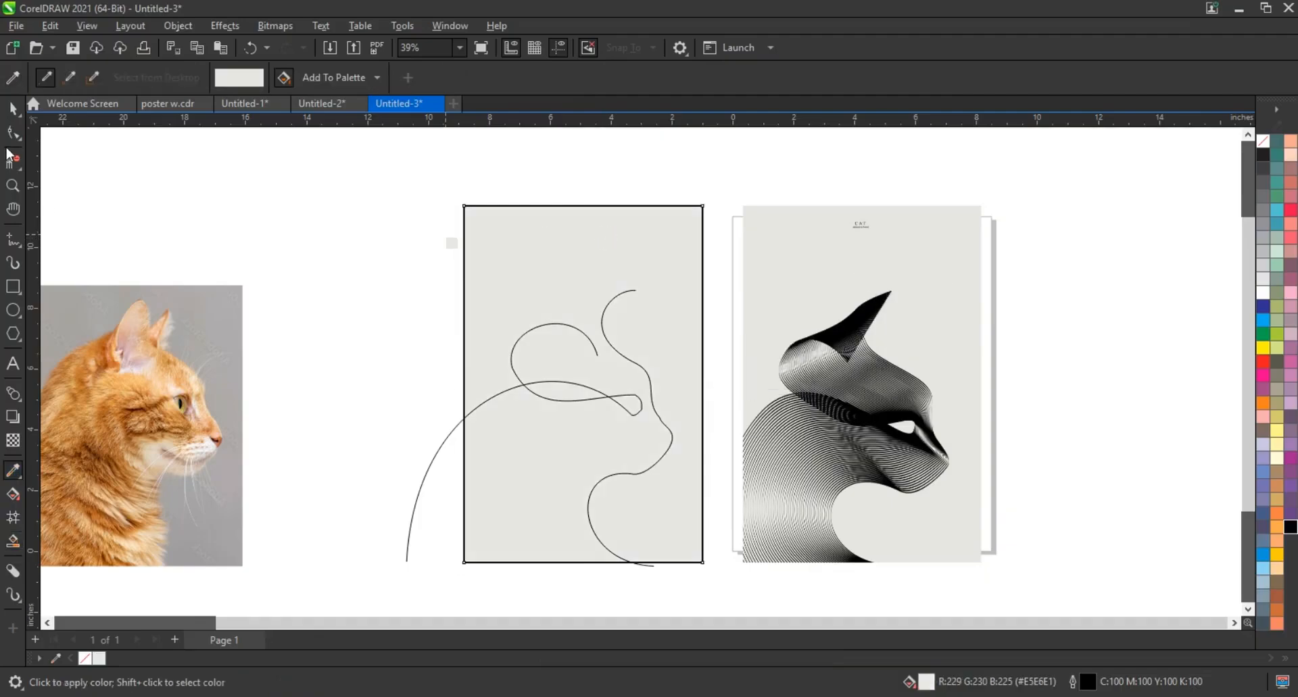
key(space)
Step: Blend the profile line with the second line and set the blend to 70 steps
click(399, 365)
click(641, 366)
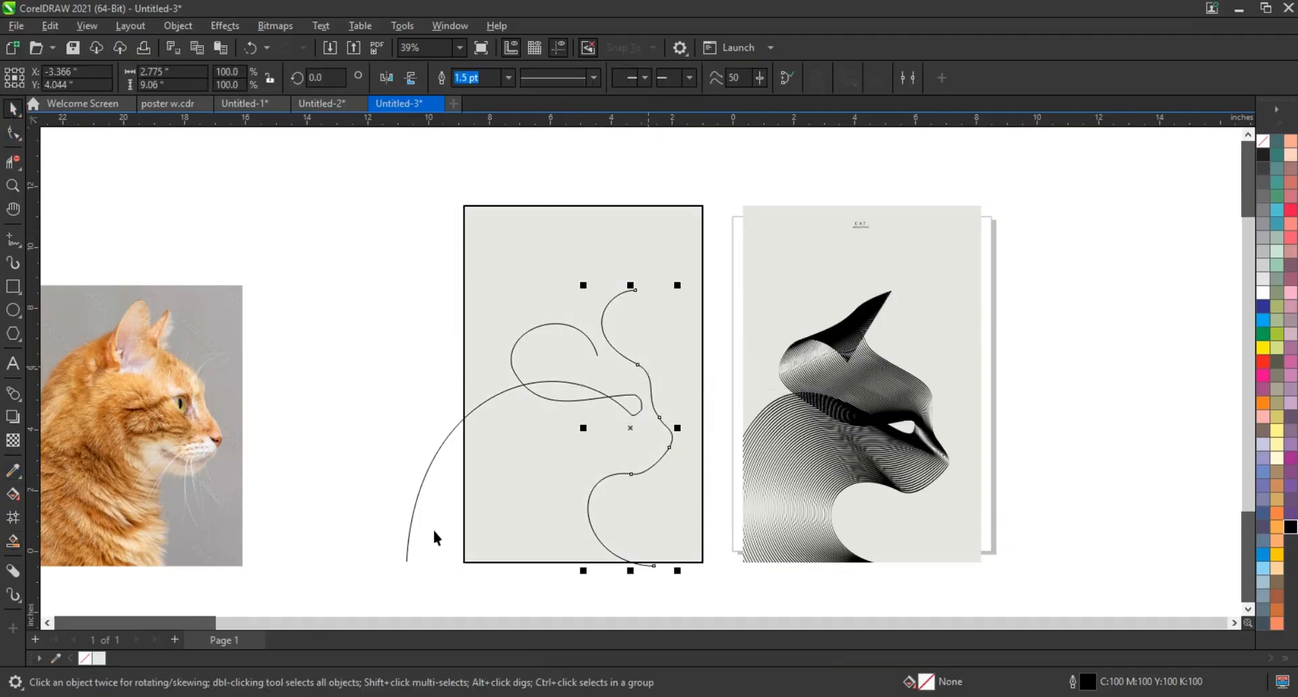
shift+click(407, 547)
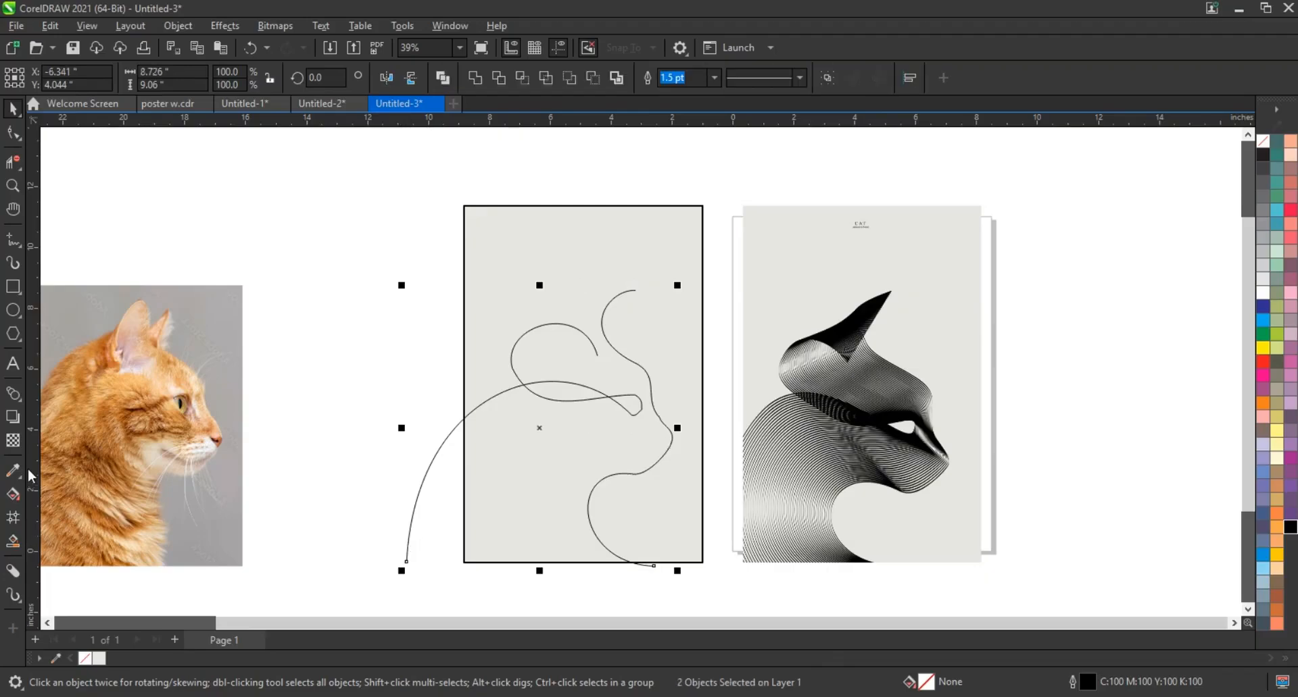
click(14, 393)
drag(653, 568, 429, 466)
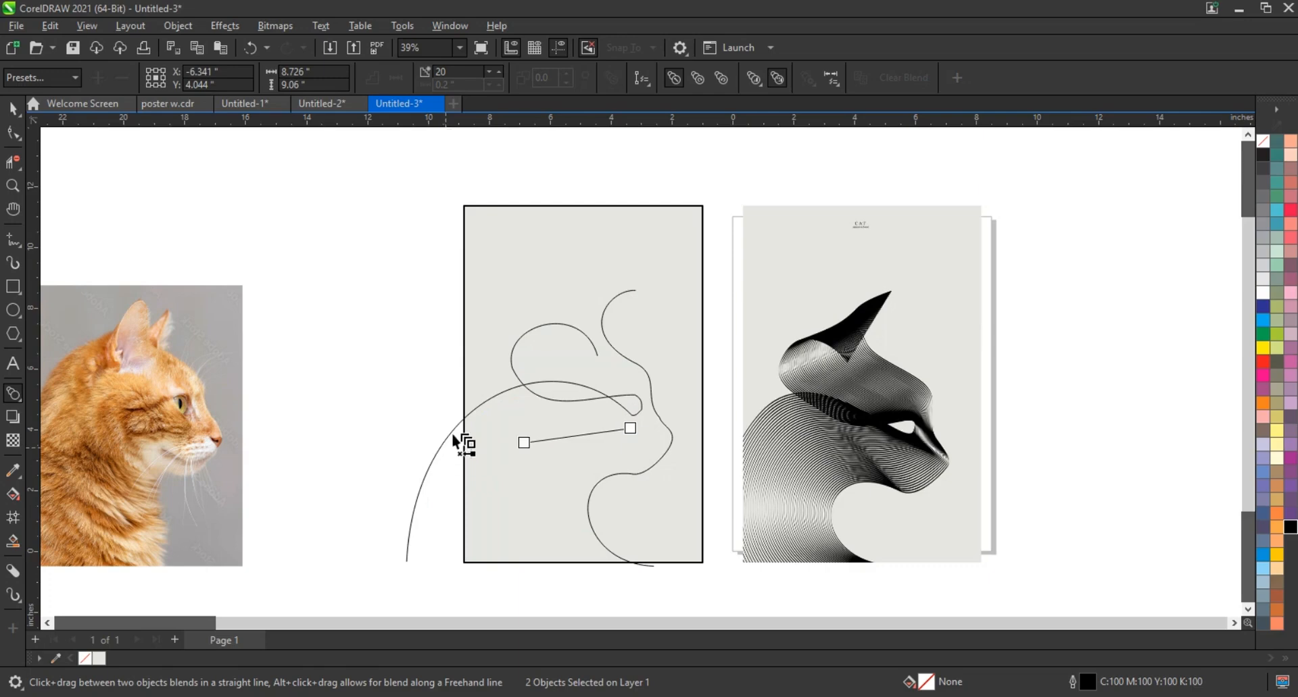
drag(451, 432, 452, 432)
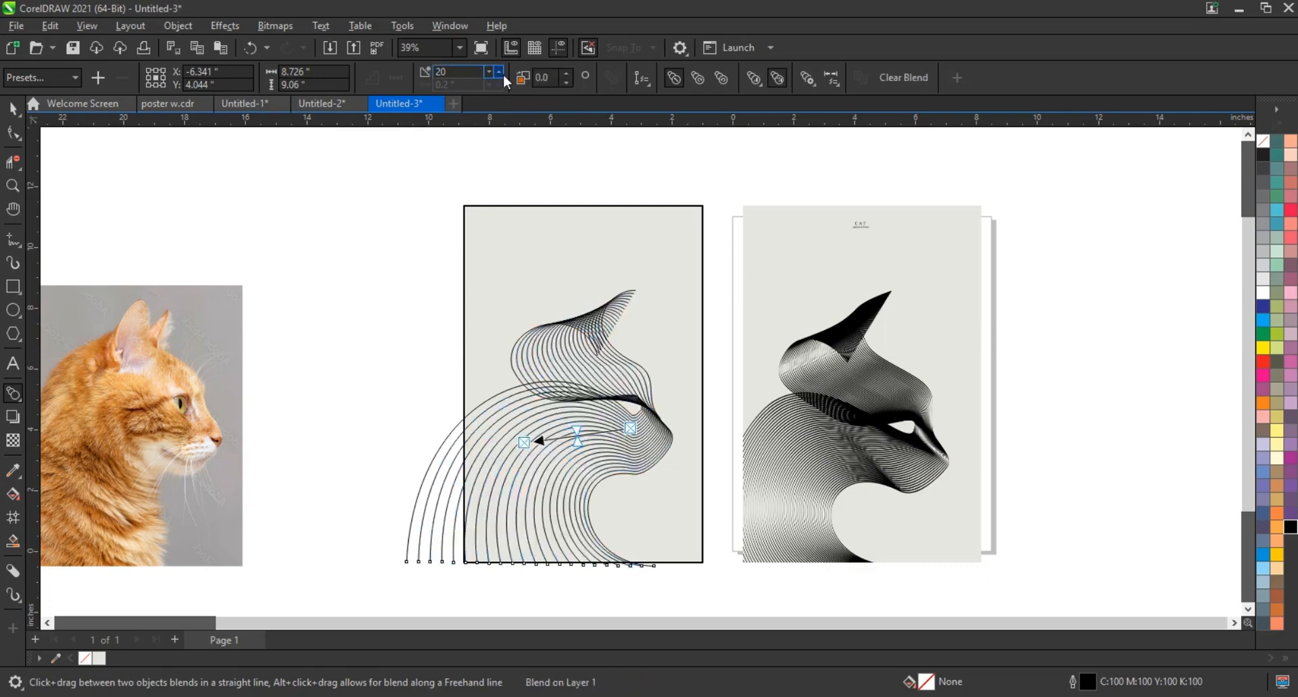
drag(500, 73, 499, 70)
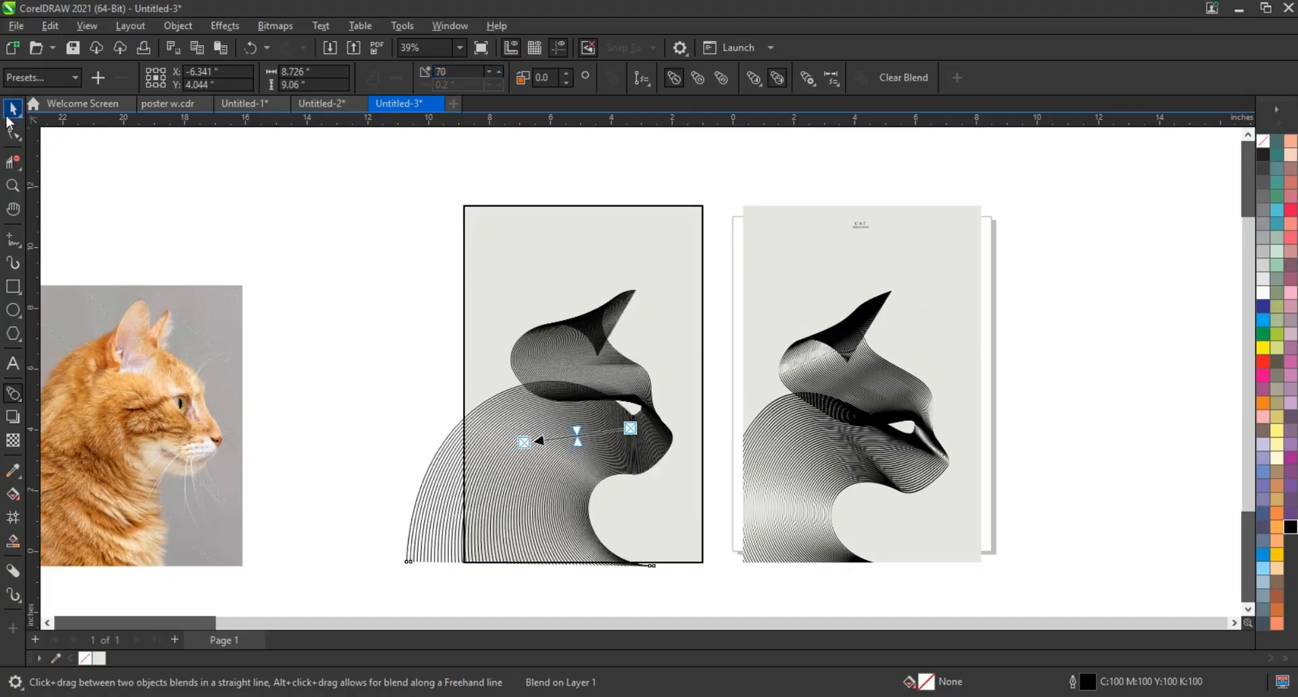
Step: PowerClip the line blend inside the background rectangle and remove the rectangle's outline
click(8, 116)
click(592, 242)
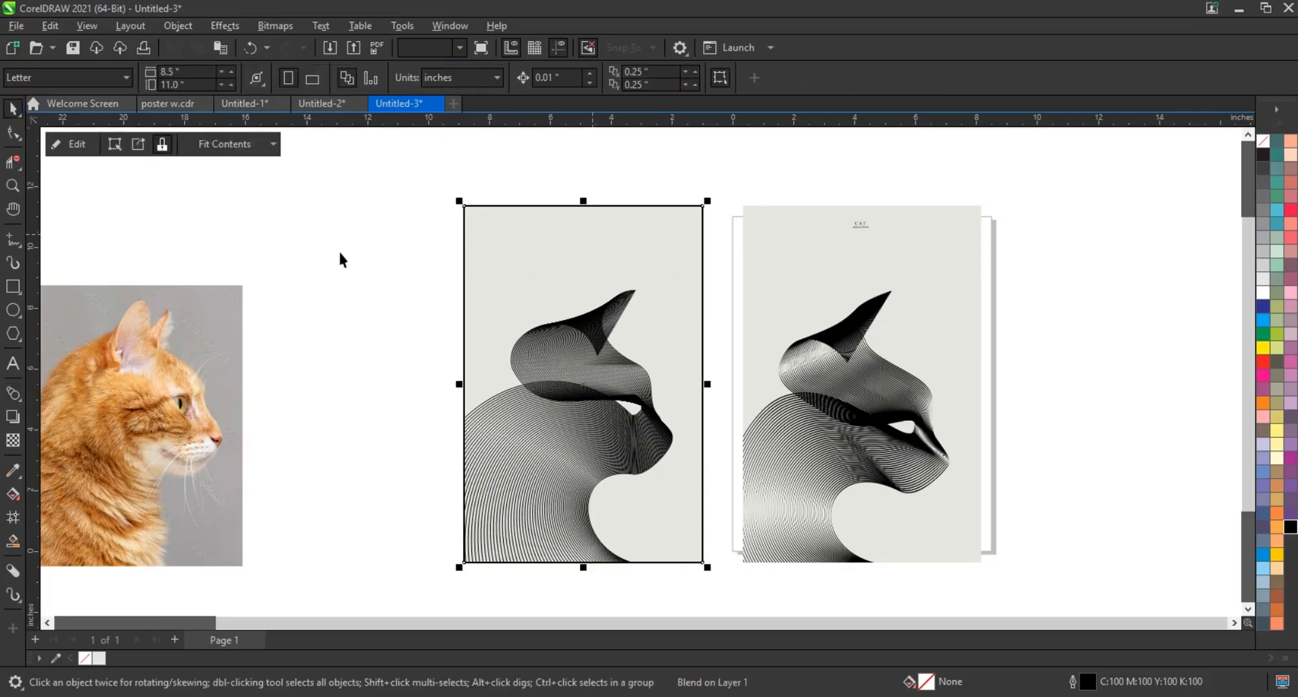
right_click(1263, 141)
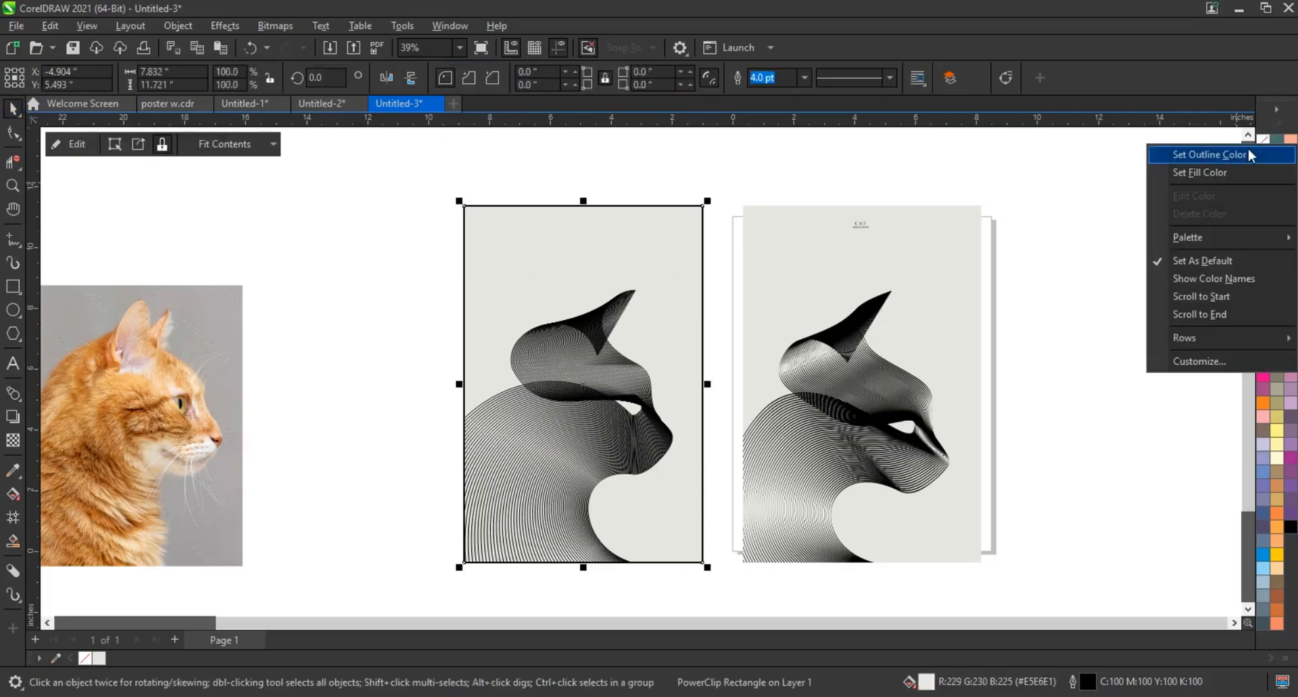
click(1187, 154)
Step: Preview the finished cat artwork full screen beside the reference poster, and return to the normal view
click(1128, 258)
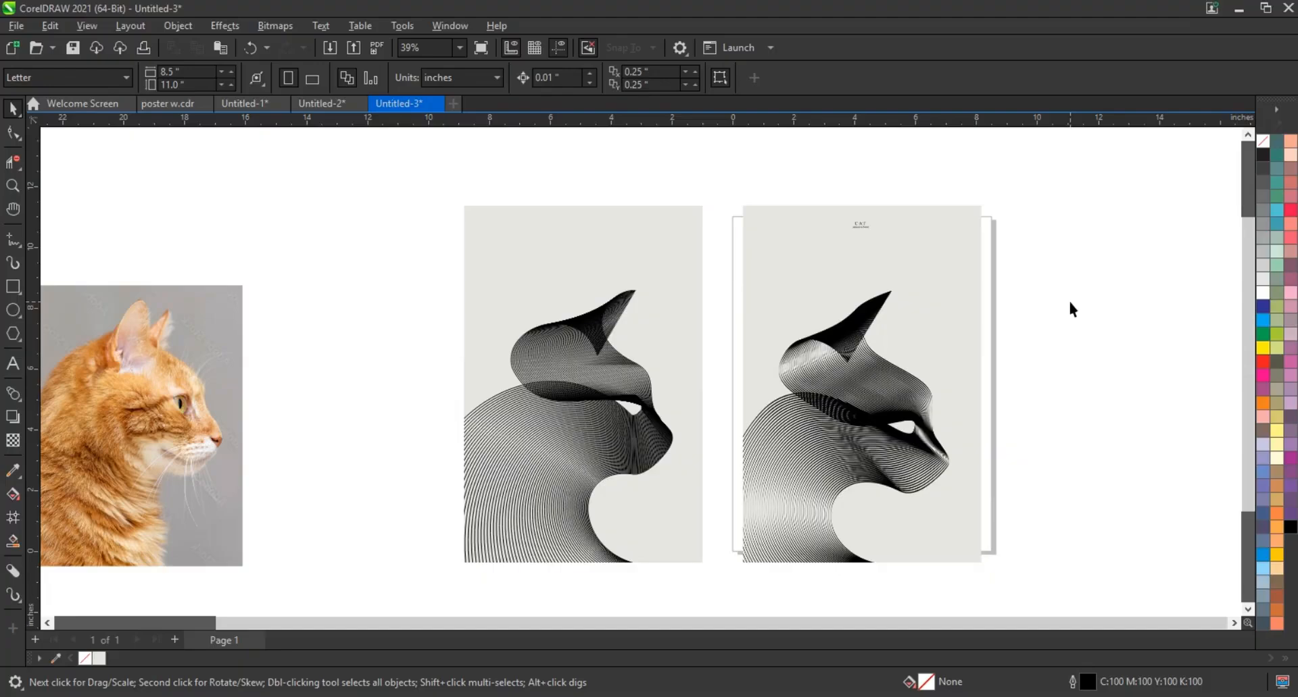
key(F9)
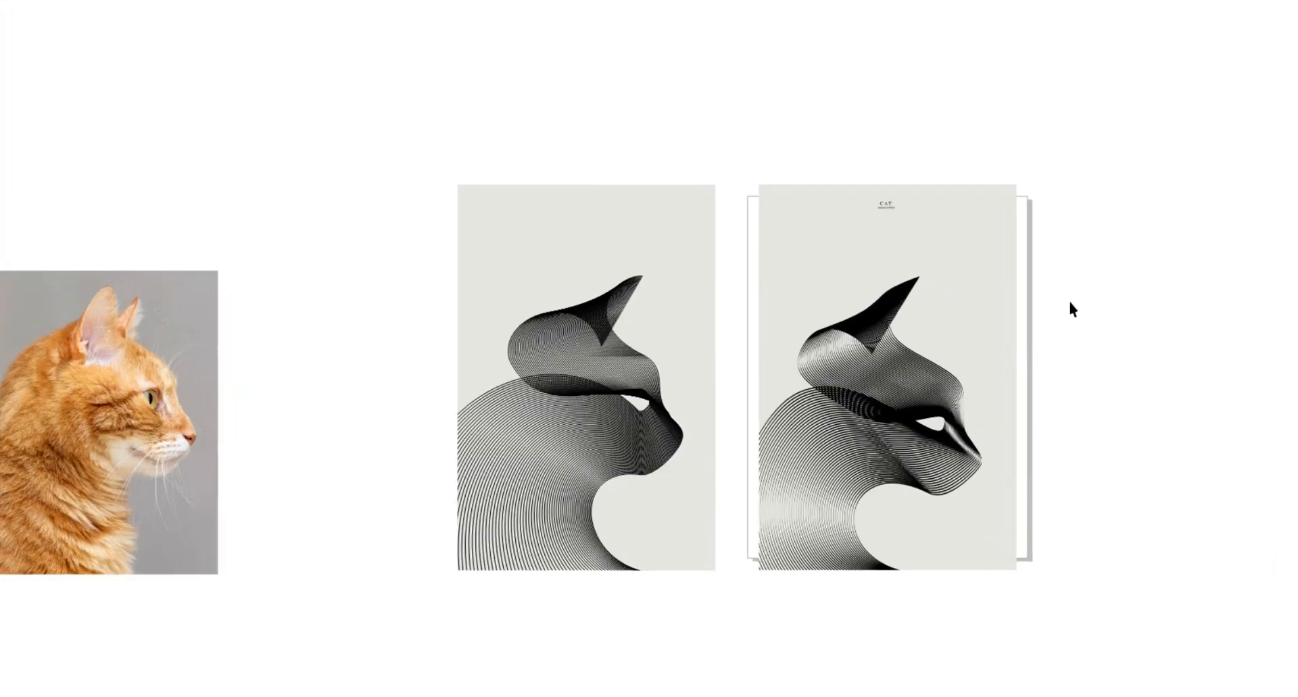
key(F9)
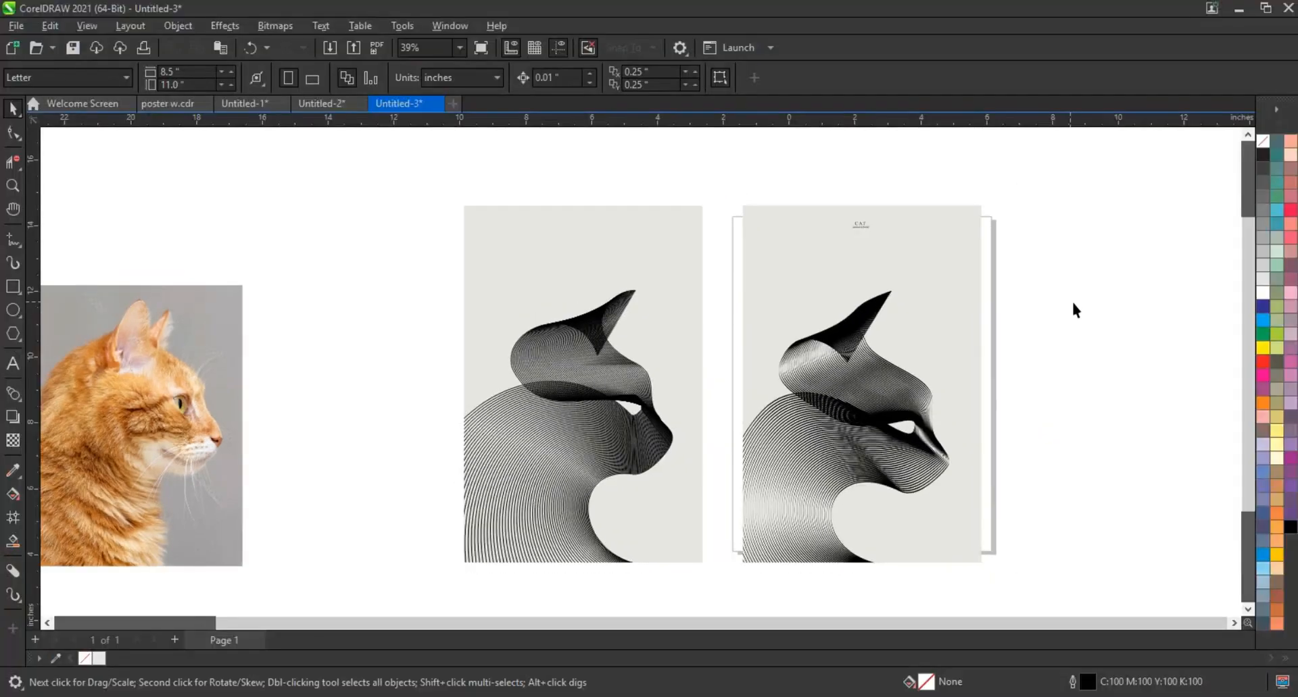